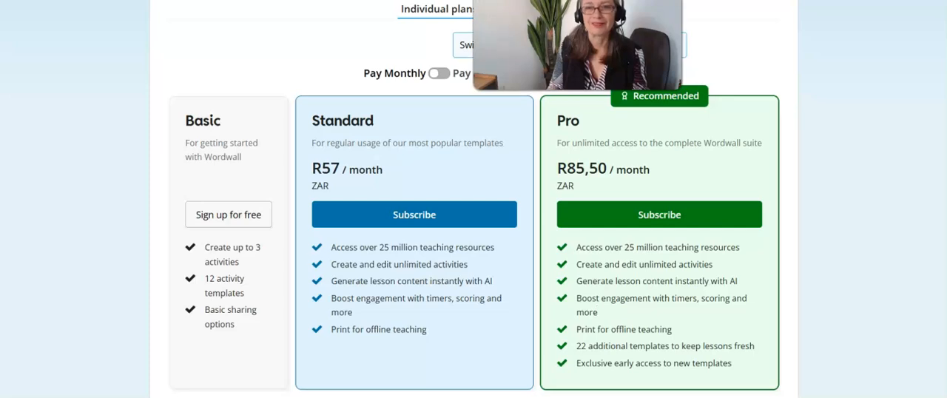
Step: Review the subscription plans and the list of 22 additional Pro templates in the plan comparison
scroll(473, 222, "down", 10)
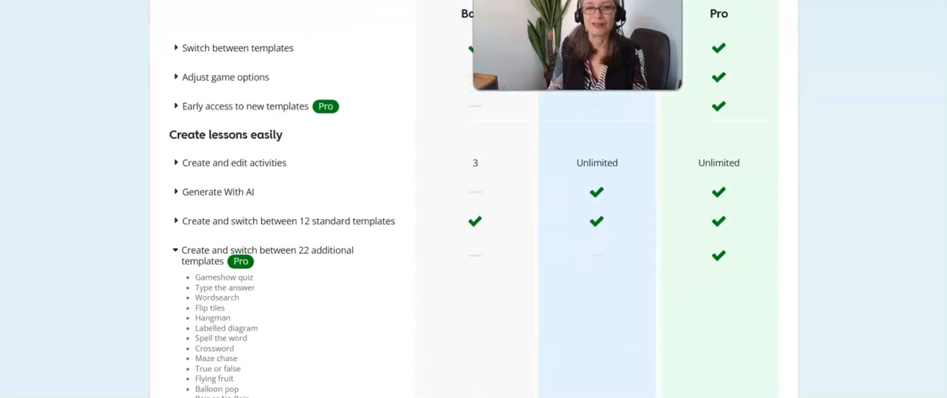
scroll(913, 248, "down", 2)
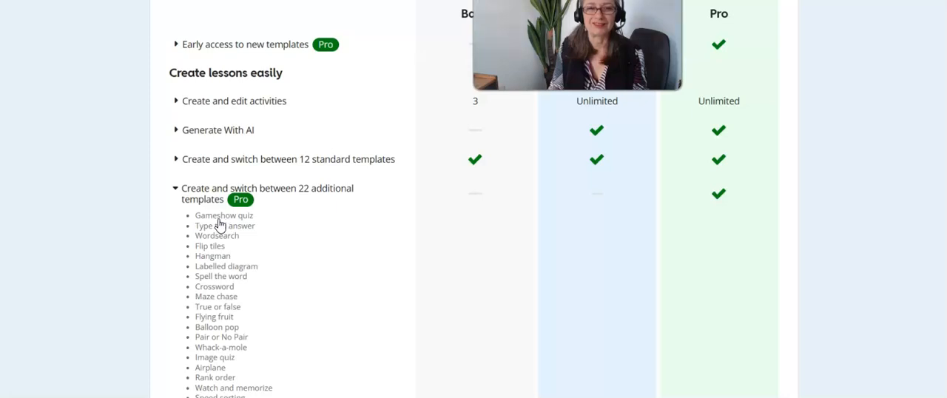
scroll(473, 214, "up", 5)
scroll(473, 215, "down", 5)
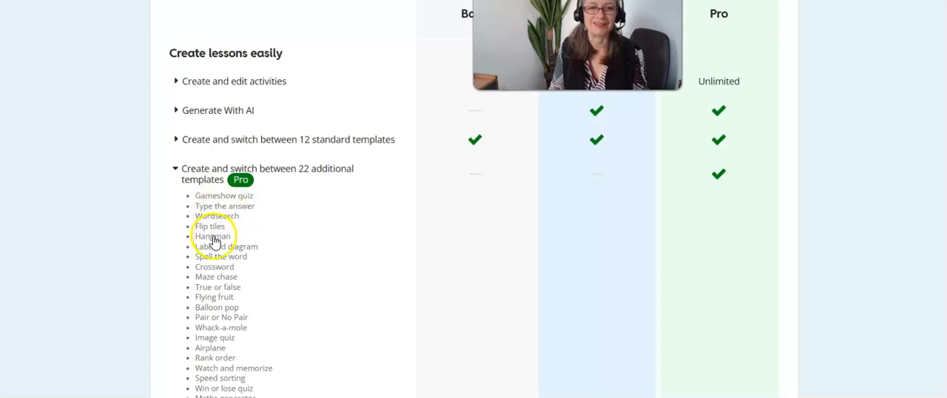
scroll(474, 214, "up", 8)
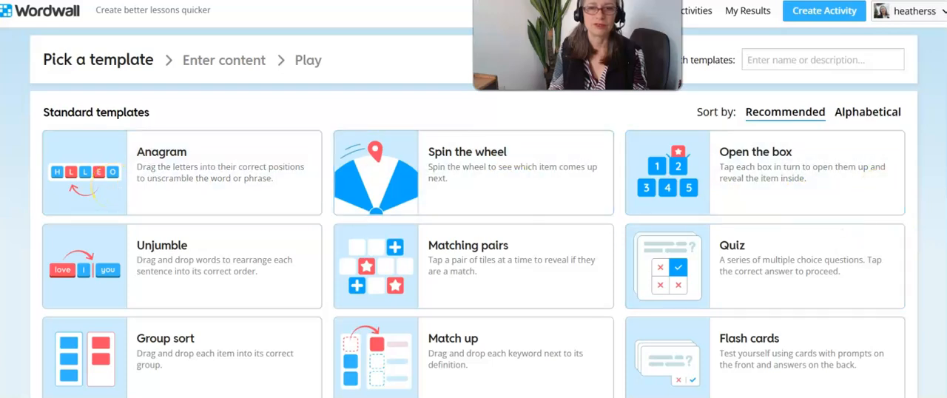
Step: Look through the standard templates available for a new activity
scroll(474, 199, "down", 2)
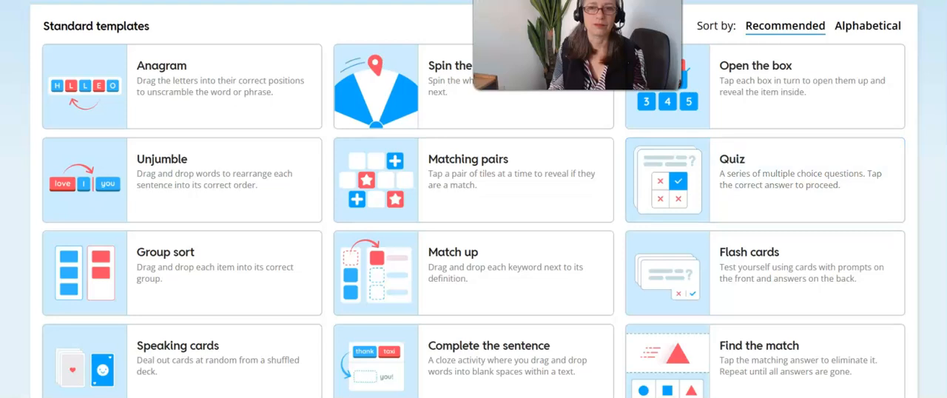
scroll(739, 178, "down", 2)
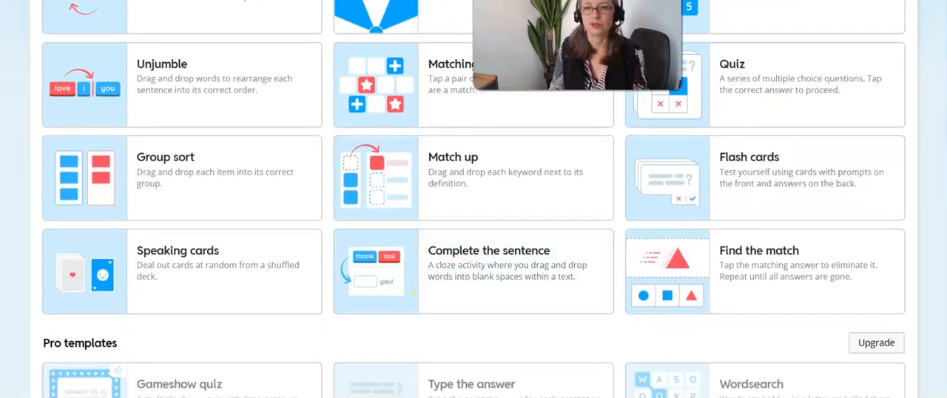
scroll(784, 118, "up", 1)
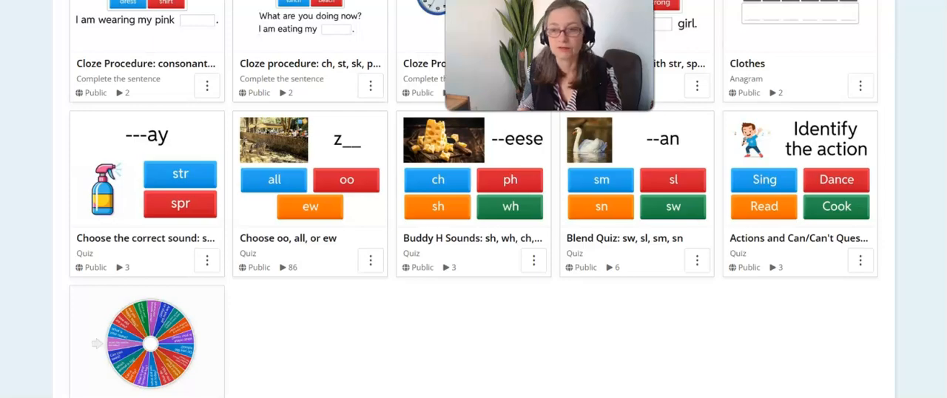
Step: Browse the existing quizzes, wheels and cloze games in My Activities
scroll(473, 200, "up", 10)
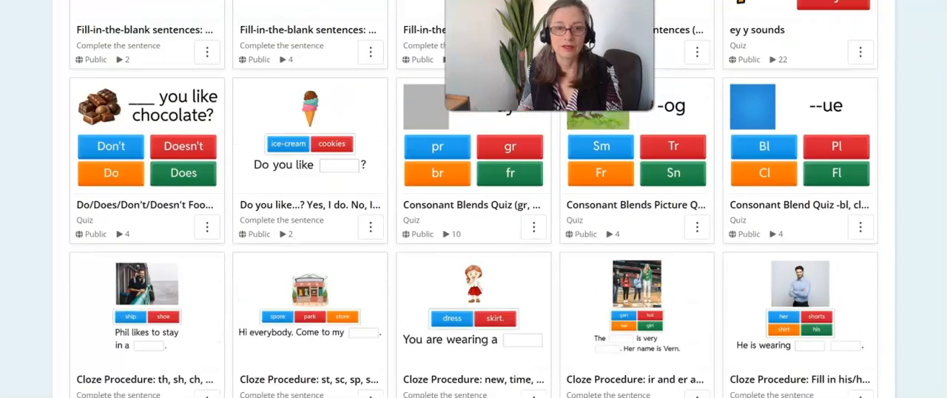
scroll(474, 200, "up", 5)
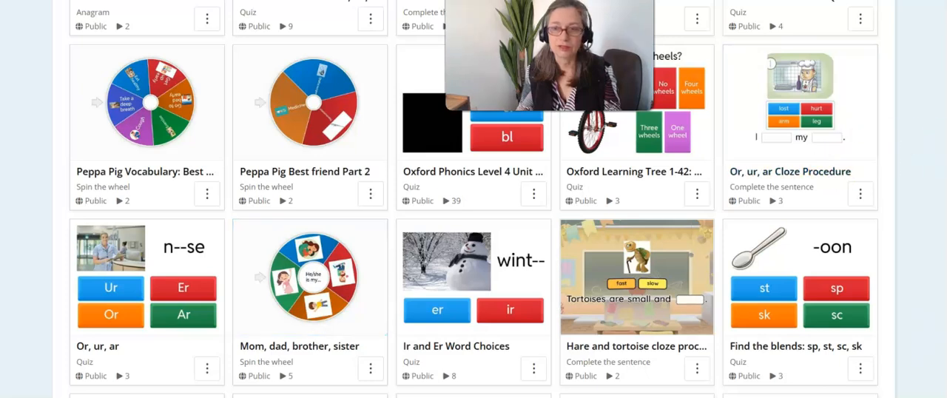
scroll(474, 199, "down", 4)
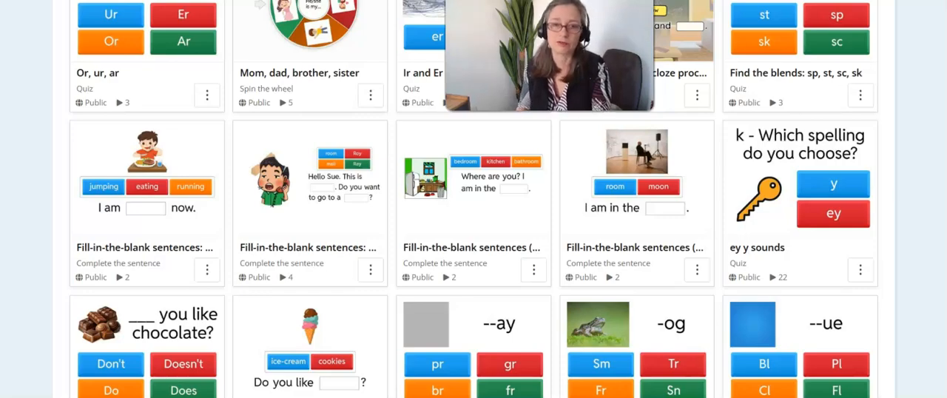
scroll(473, 199, "down", 4)
scroll(473, 199, "up", 13)
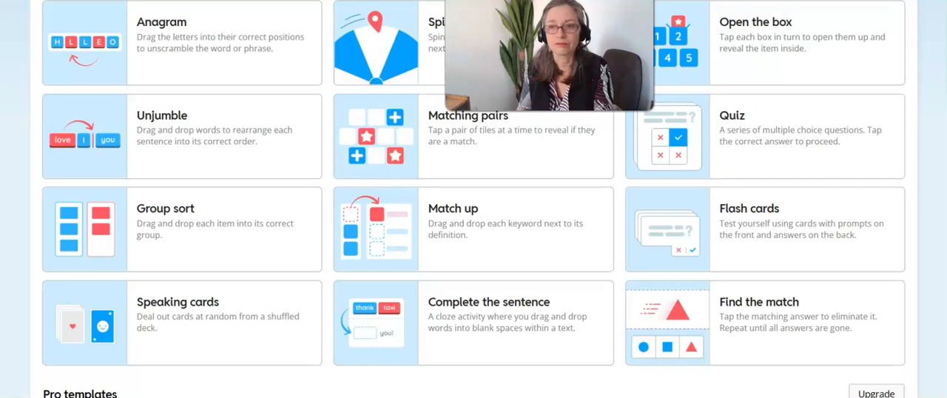
scroll(473, 222, "up", 2)
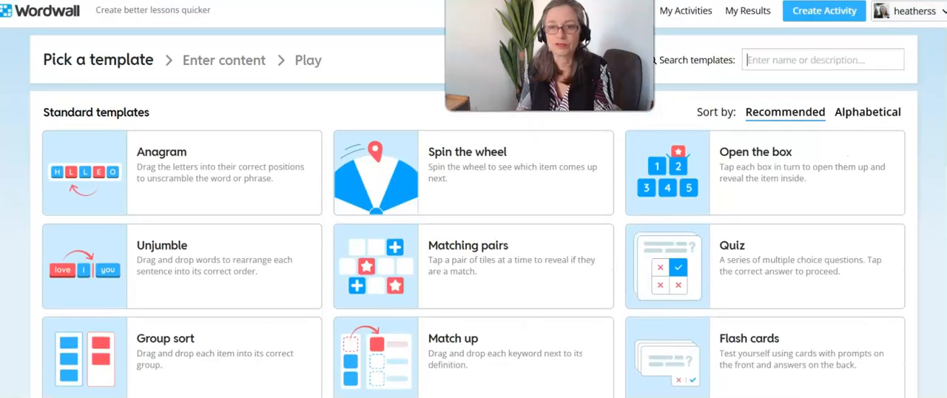
Step: Start a new activity with the Anagram template
left_click(814, 13)
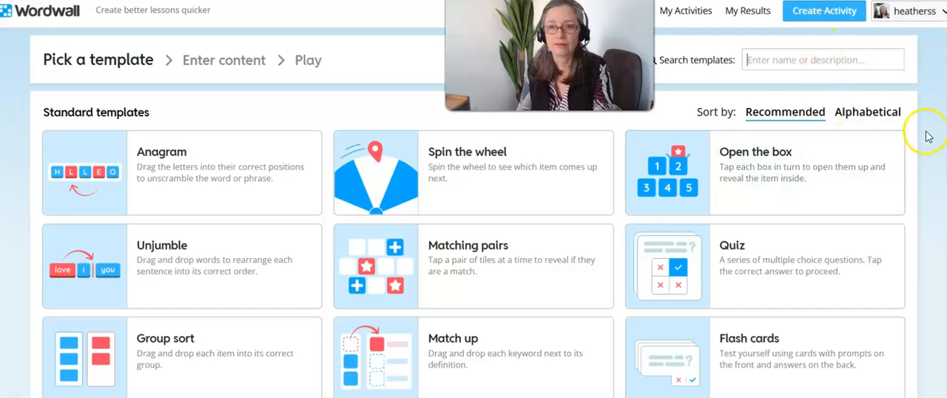
scroll(928, 136, "down", 1)
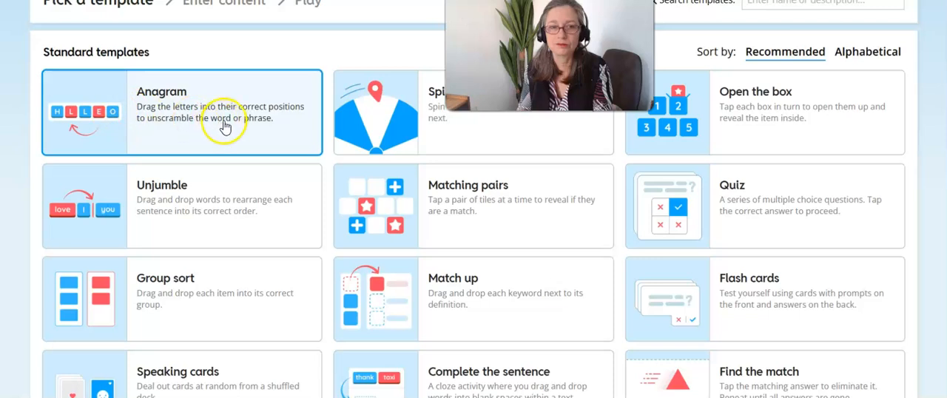
left_click(191, 118)
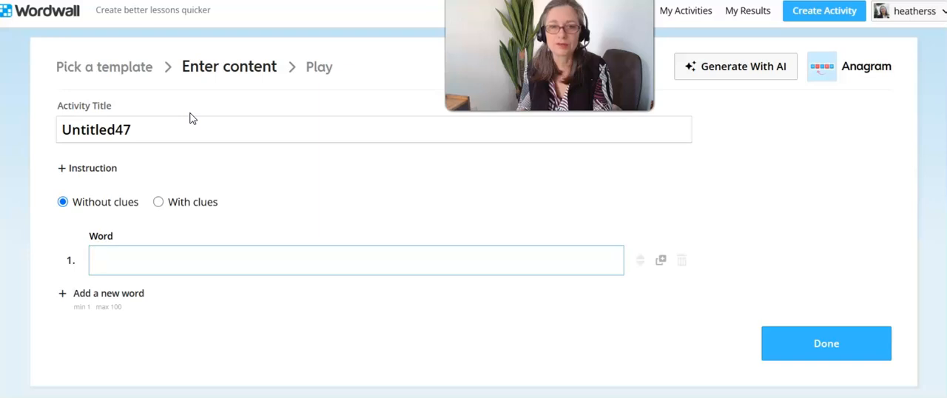
Step: Title the activity "Buddy H anagram"
left_click_drag(167, 130, 64, 127)
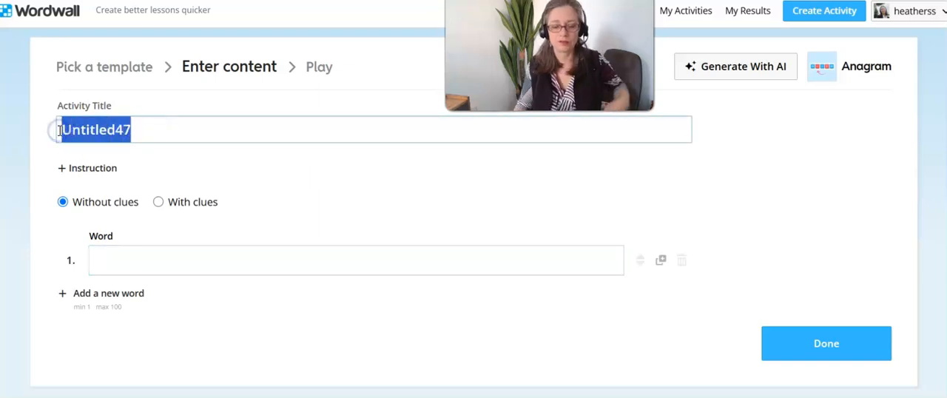
type("Budd")
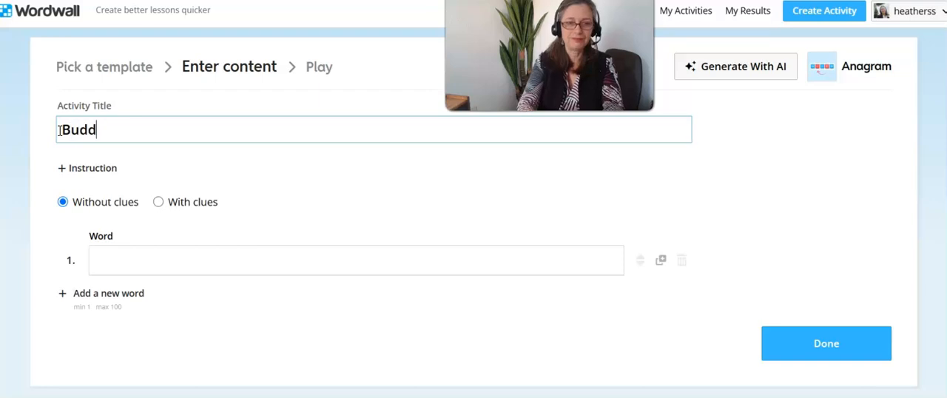
type("y H")
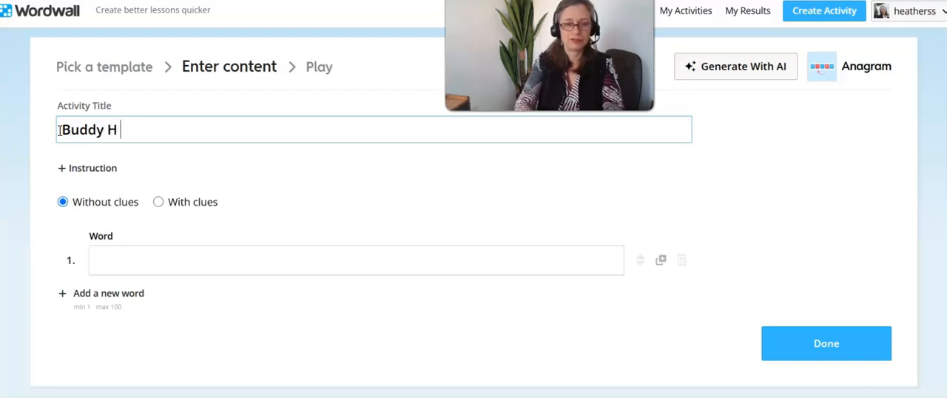
type(" anagram")
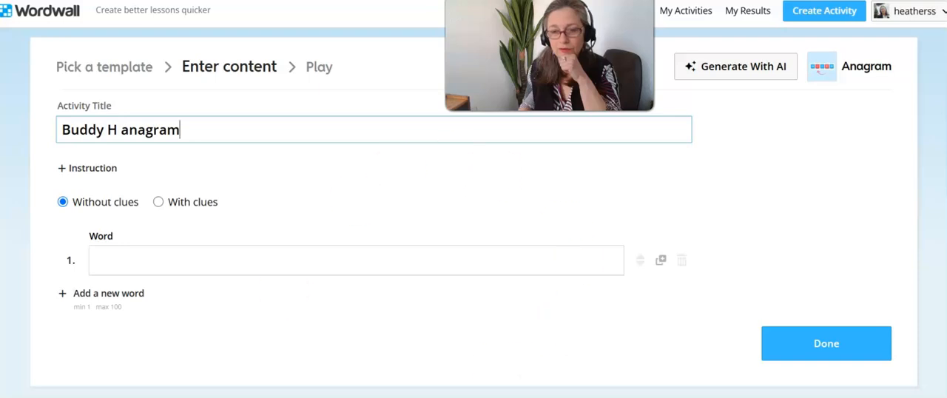
Step: Copy the Unit 10 digraphs "ph, sh, wh, ch, th" from the PhonicsLevel2 Word document and return to Wordwall
mouse_move(658, 397)
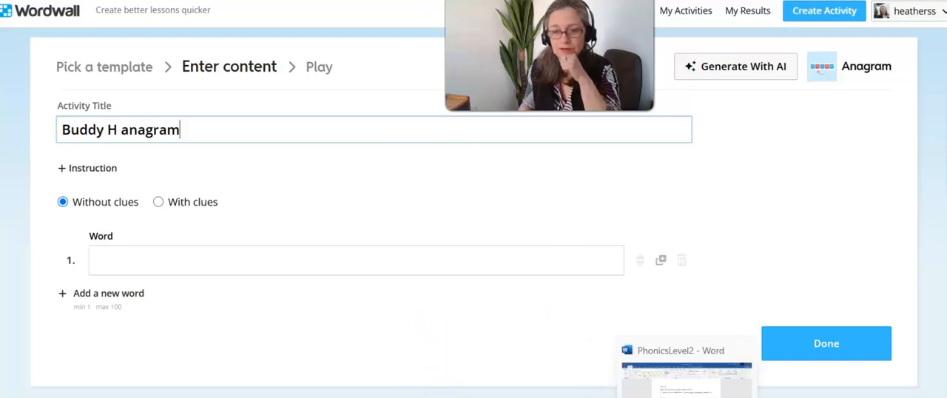
left_click(688, 397)
left_click_drag(256, 319, 344, 317)
key("ctrl+c")
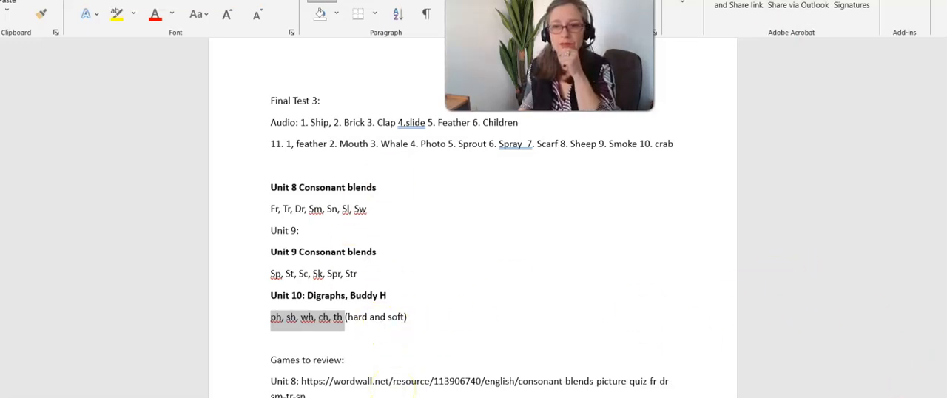
left_click_drag(945, 375, 945, 368)
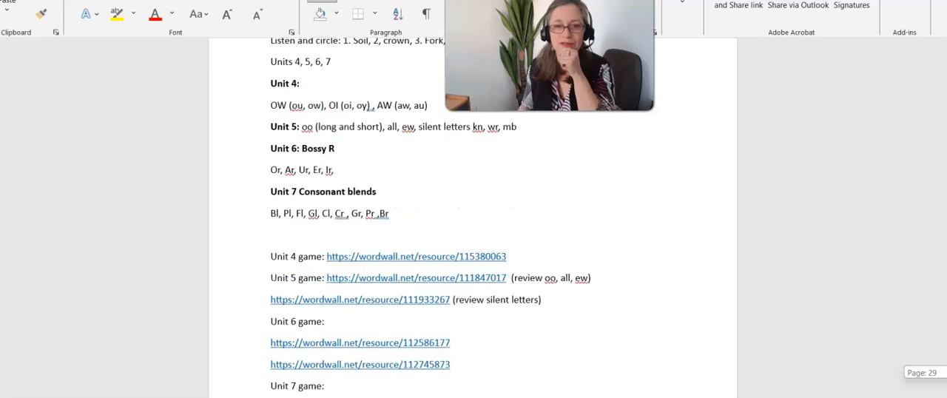
left_click_drag(945, 367, 945, 380)
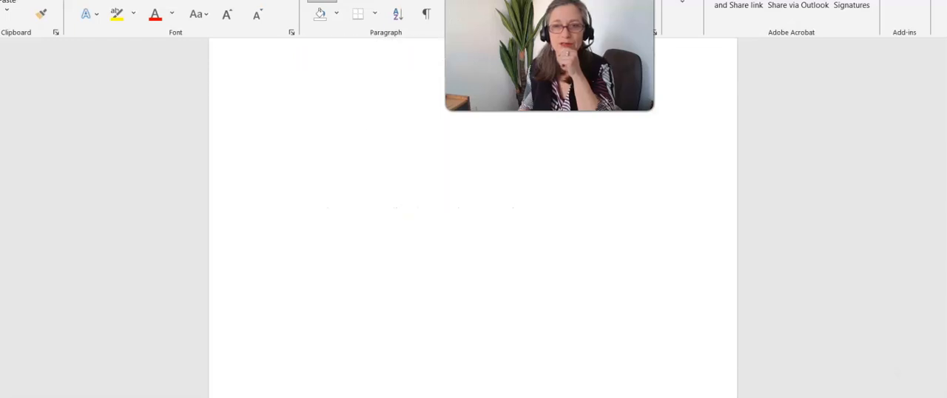
left_click(856, 1)
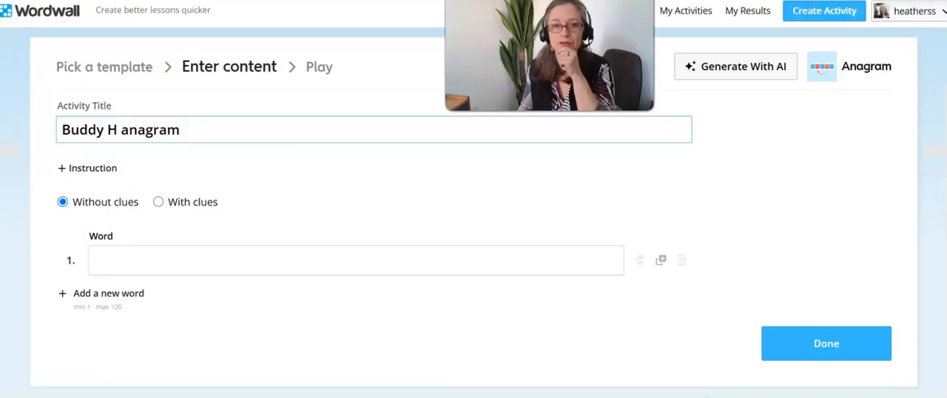
Step: Write the AI generation prompt "Create anagrams based on these sounds and mix them up: ph, sh, wh, ch, th"
left_click(725, 72)
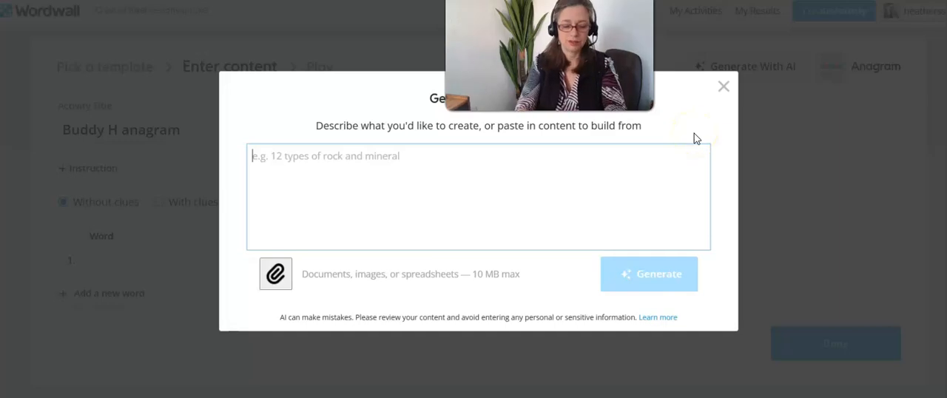
type("Create")
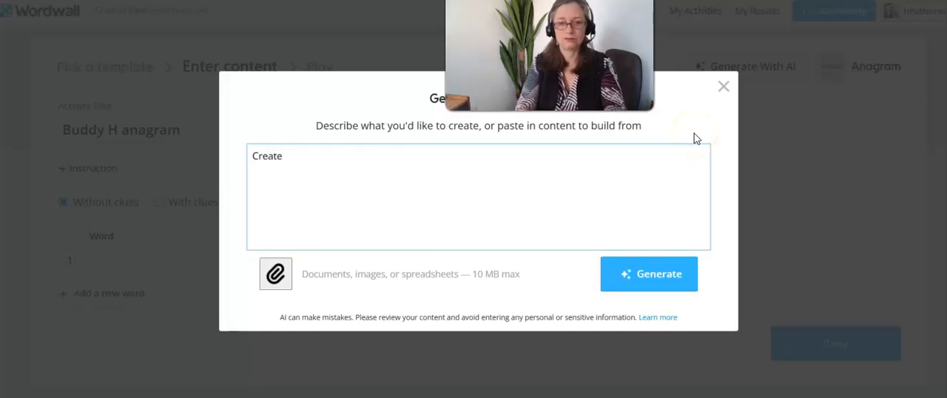
type(" an")
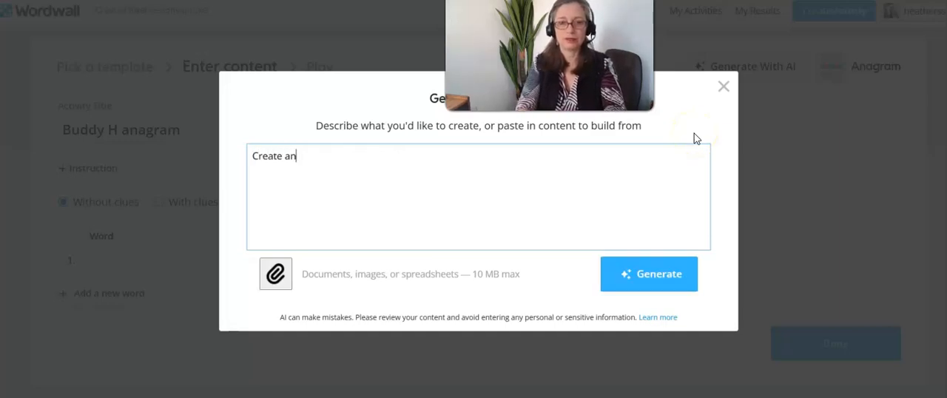
type("agrams base")
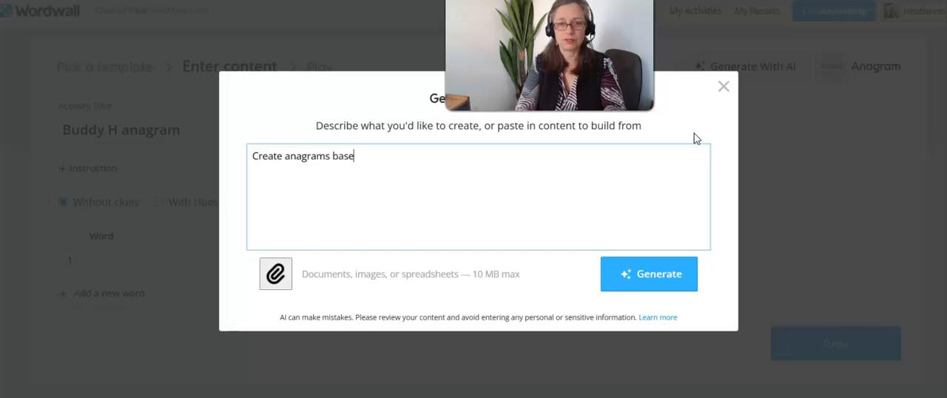
type("d on these words and mix them up:")
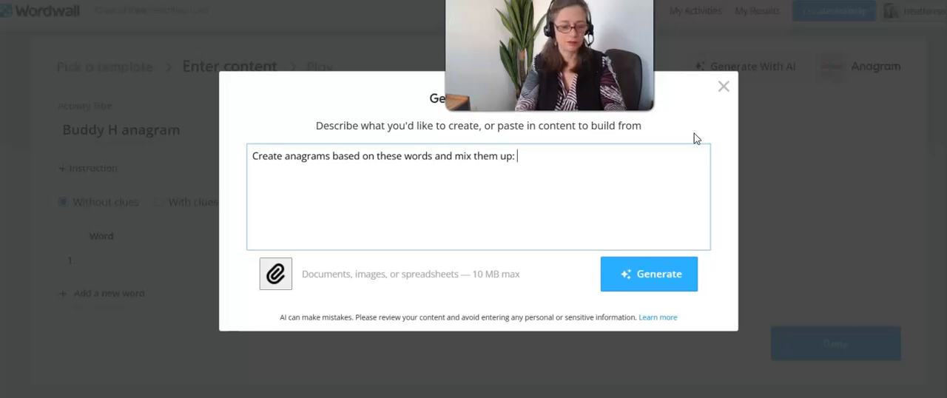
key("ctrl+v")
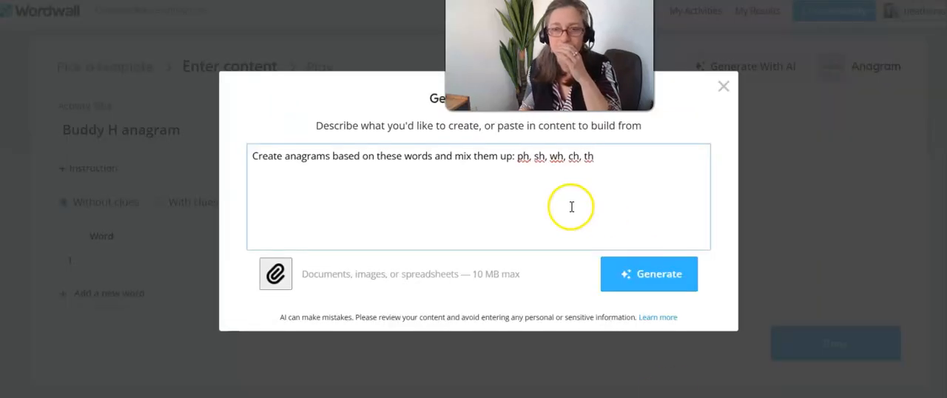
left_click(431, 158)
type("sounds")
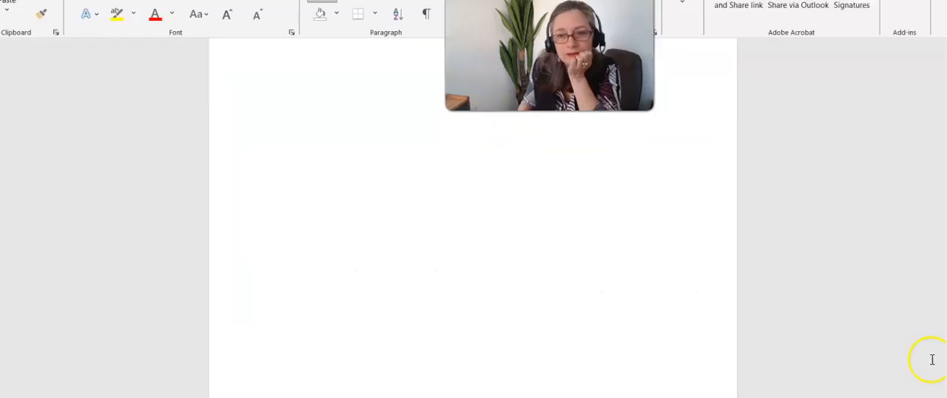
Step: Append the Unit 10 Buddy H word lists for Ch, Sh, Wh and Ph from the Word document to the AI prompt and generate the anagrams
left_click_drag(946, 397, 945, 372)
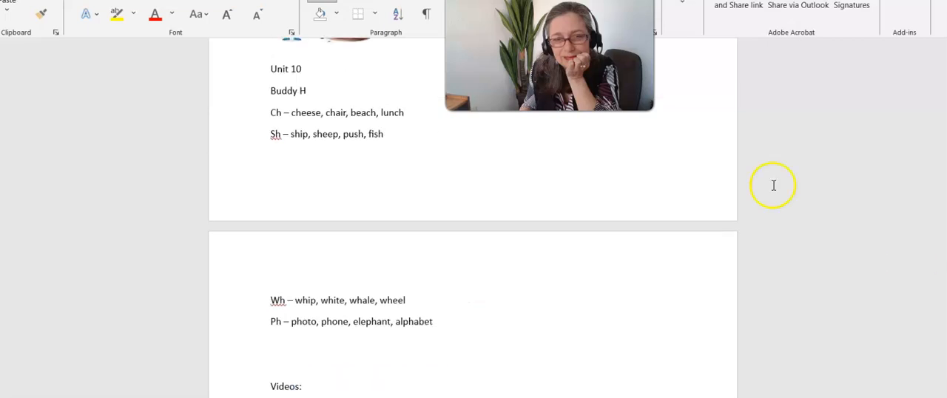
left_click_drag(260, 113, 452, 322)
key("ctrl+c")
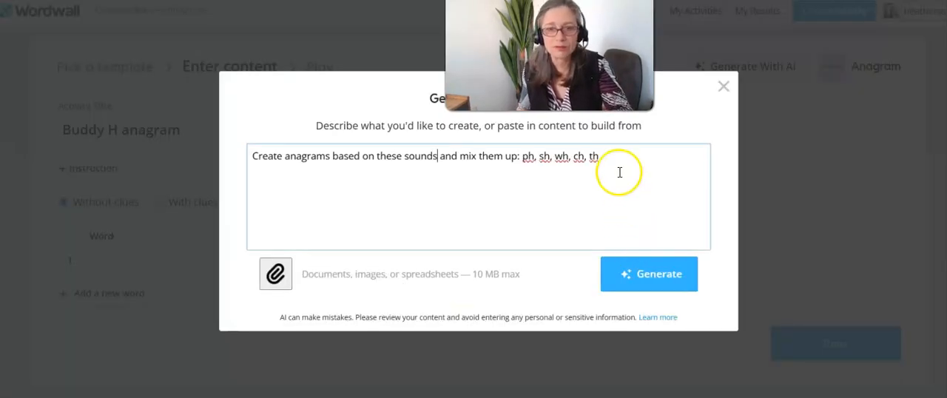
left_click(616, 164)
key("BackSpace")
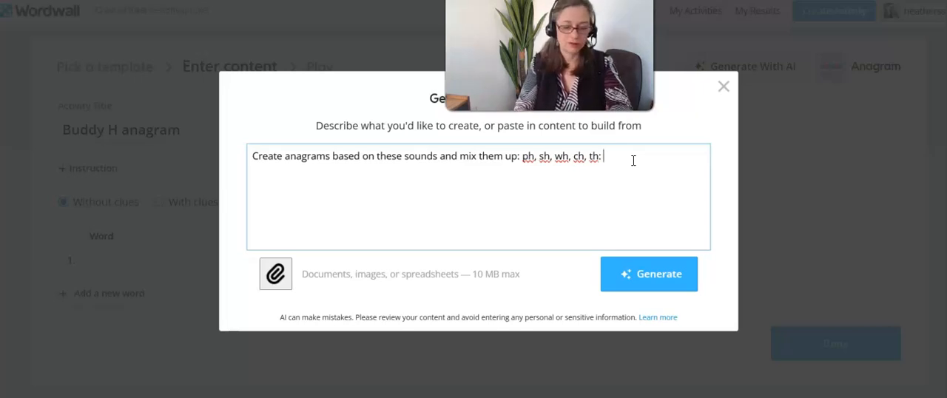
key("ctrl+v")
left_click(655, 274)
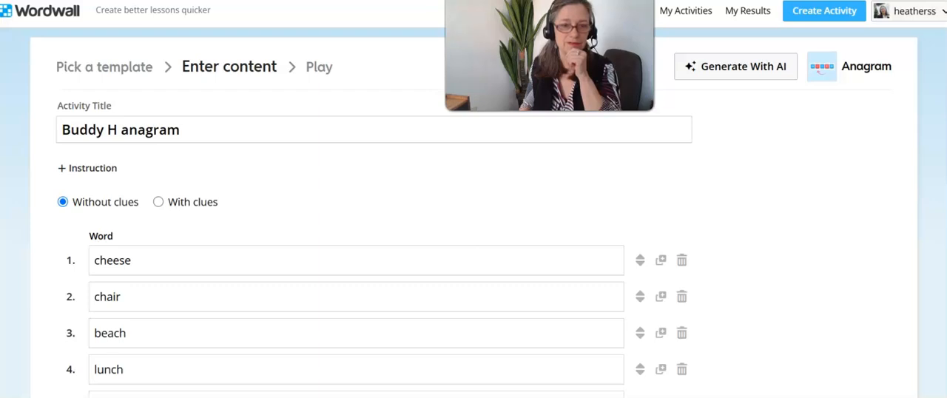
Step: Switch the anagram to use clues and add a "cheese clipart" search image as the clue for cheese
left_click(159, 205)
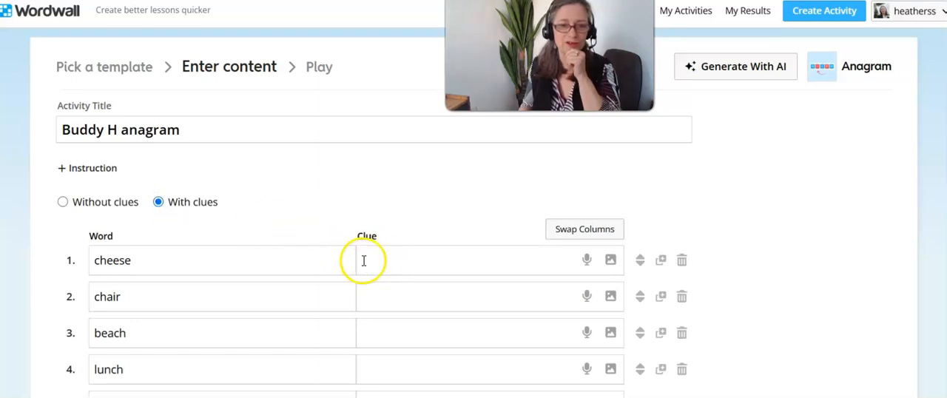
left_click(610, 260)
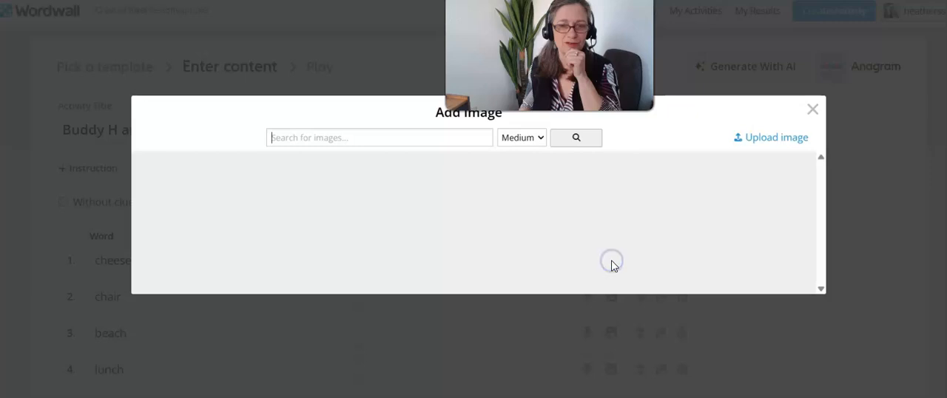
type("cheese cl")
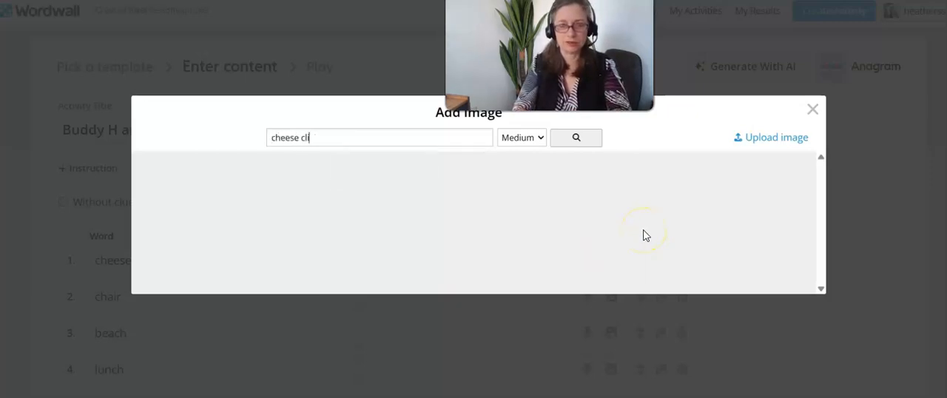
key("Return")
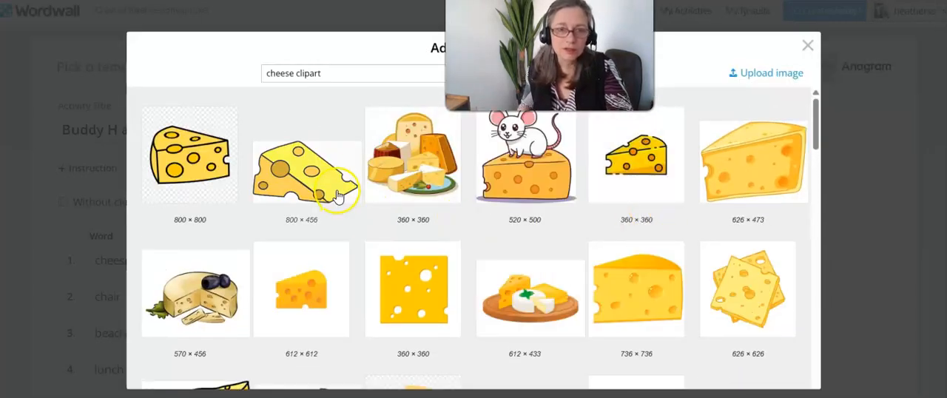
left_click(186, 169)
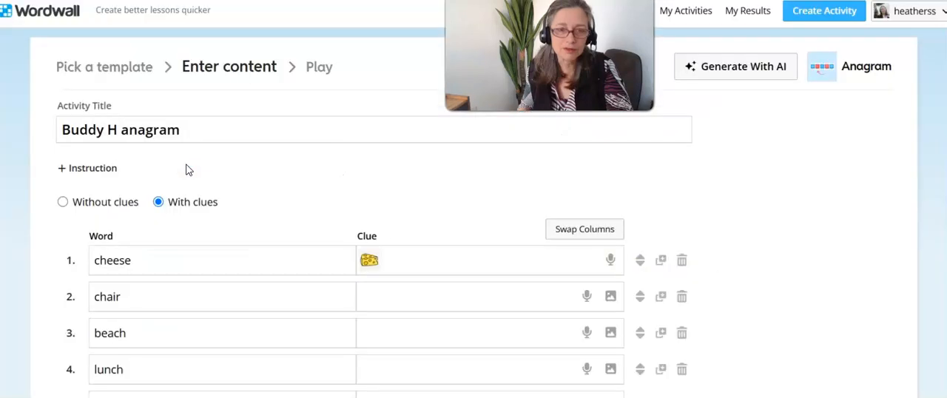
Step: Search for a chair picture and add it as the image clue for the word chair
left_click(612, 296)
type("chair")
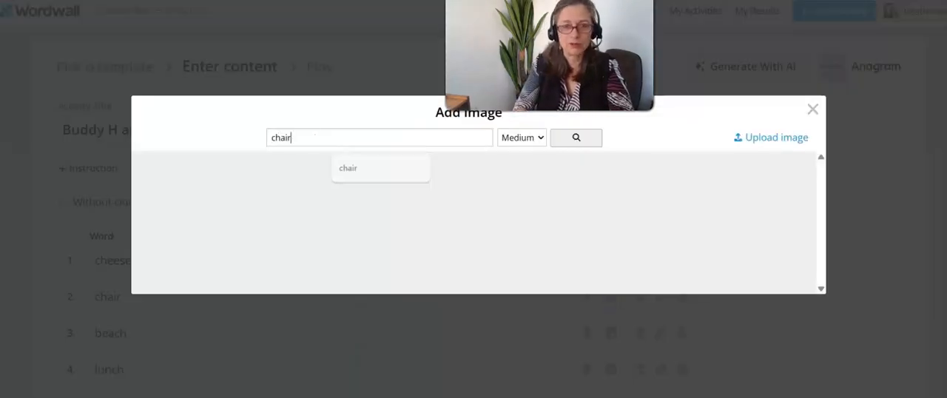
key("Return")
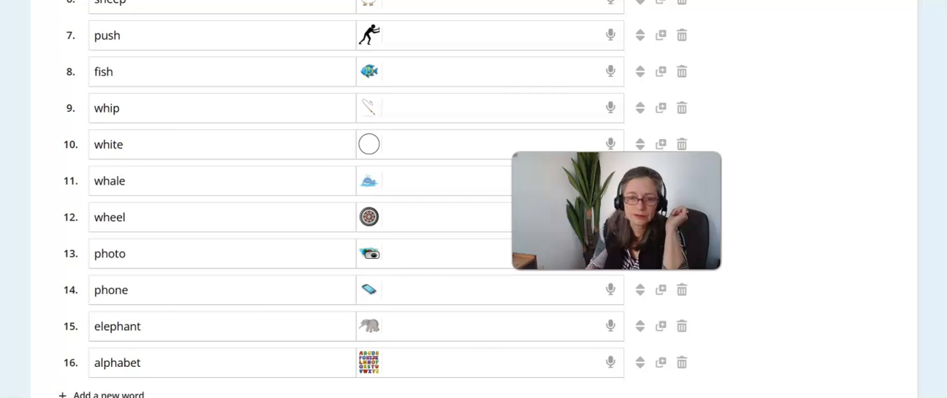
scroll(945, 200, "up", 5)
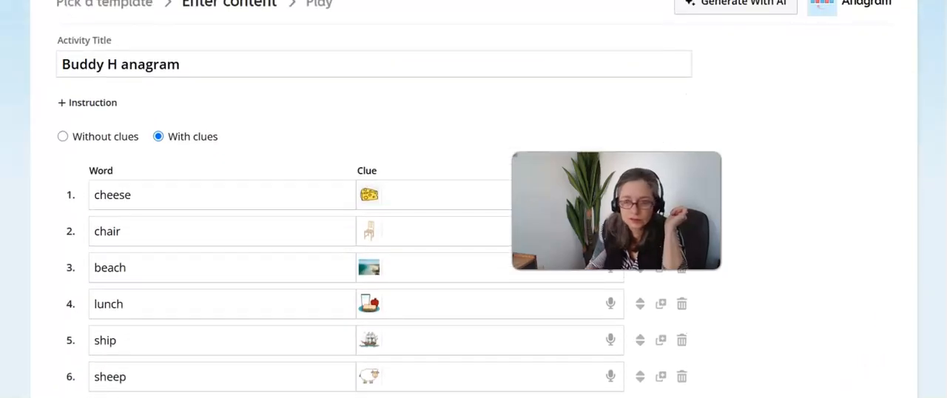
Step: Check the digraphs in the Word document, extend the activity title to "Buddy H anagram: ph, wh, sh, ch" and finish the activity
key("alt+Tab")
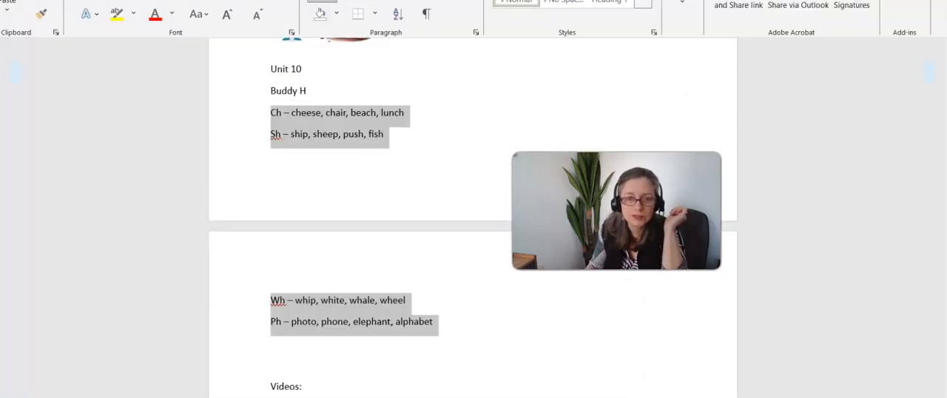
key("alt+Tab")
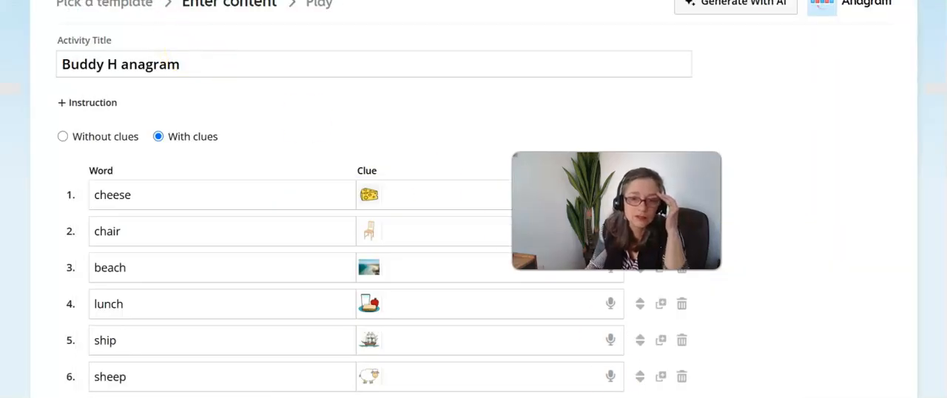
left_click(255, 66)
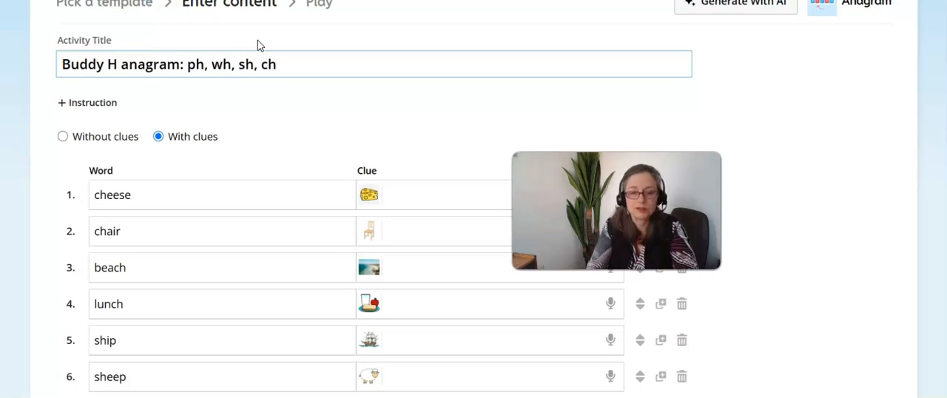
key("alt+Tab")
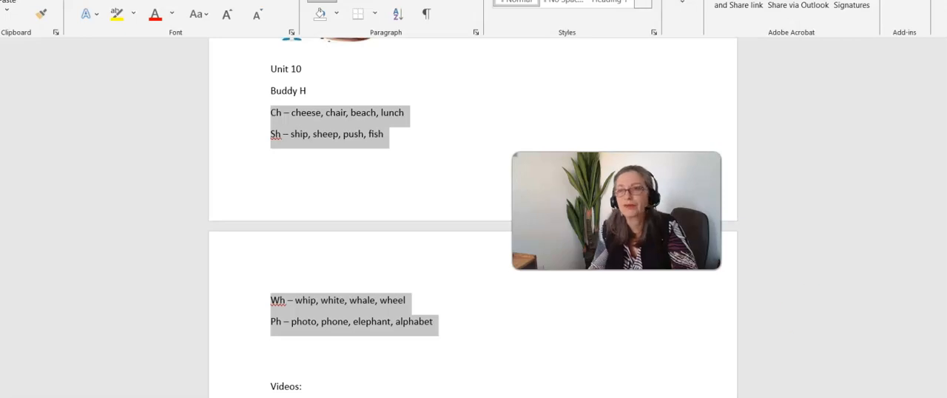
key("alt+Tab")
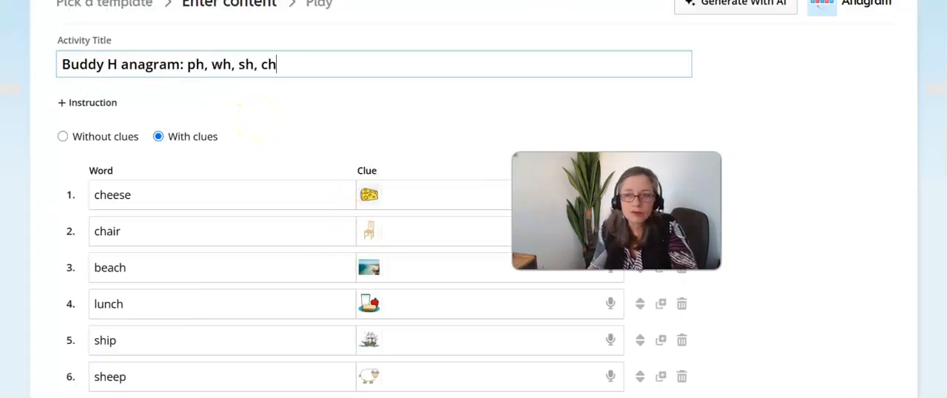
scroll(584, 177, "down", 7)
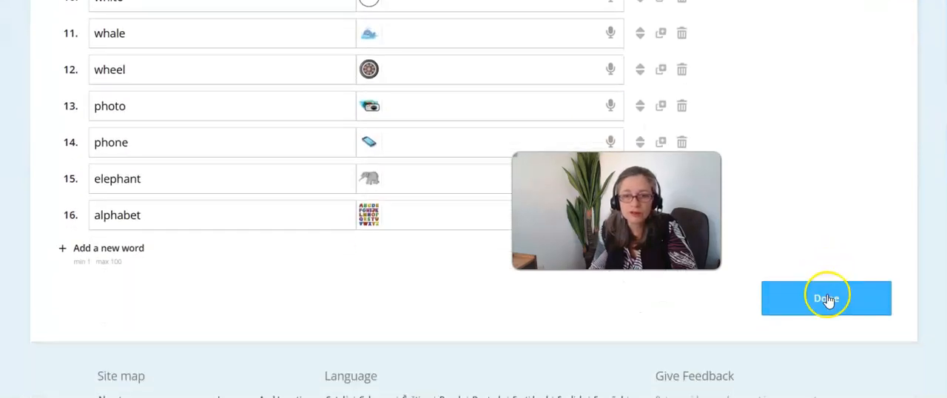
left_click(827, 296)
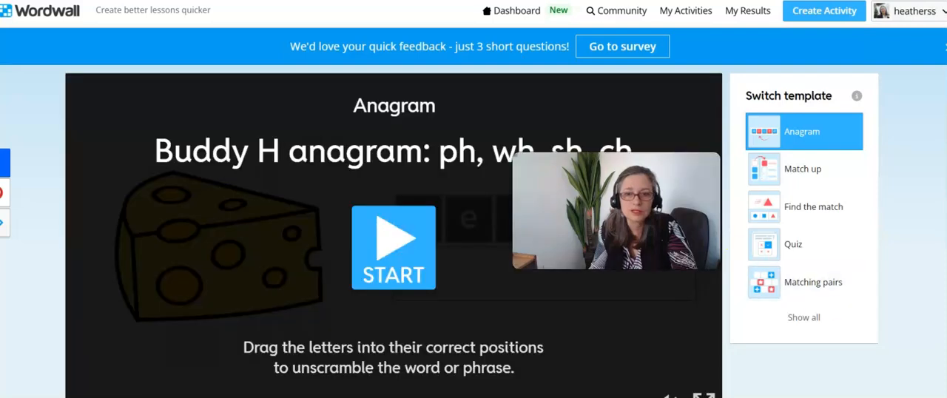
Step: Start the anagram game and spell "cheese" from the scrambled letters for the first picture
left_click_drag(616, 211, 837, 37)
left_click(412, 253)
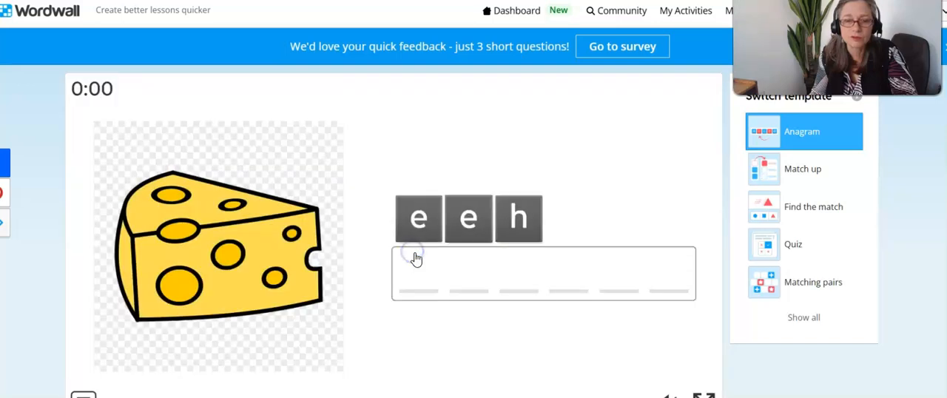
left_click(674, 219)
left_click(527, 218)
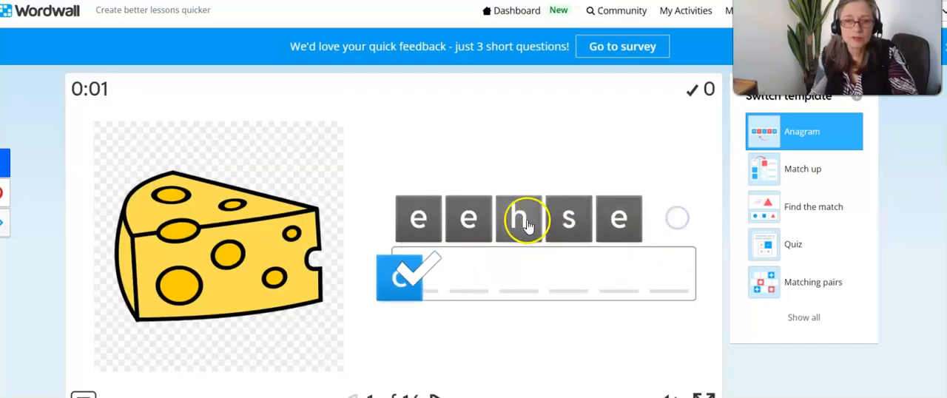
left_click(464, 218)
left_click(431, 216)
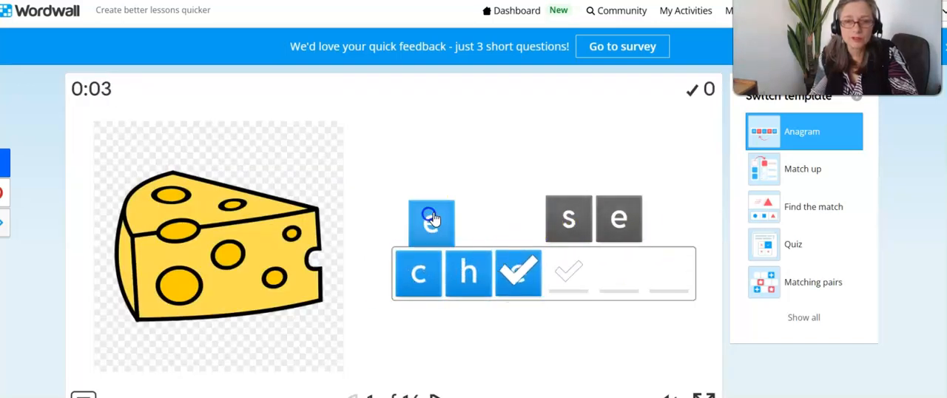
left_click(618, 218)
left_click(571, 219)
left_click(612, 219)
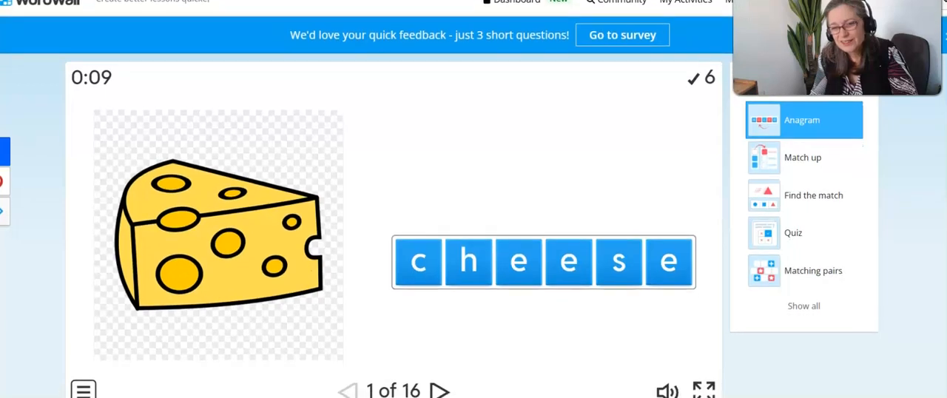
Step: Spell "chair" from the scrambled letters for the second picture
left_click(608, 222)
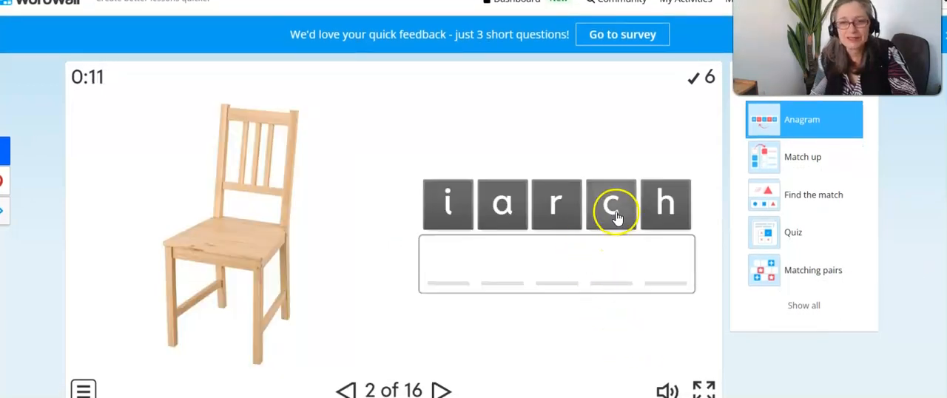
left_click(662, 204)
left_click(495, 206)
left_click(450, 201)
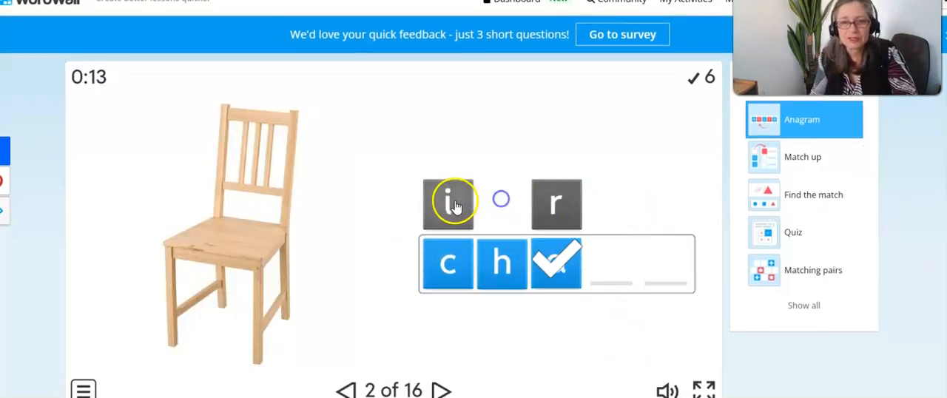
left_click(548, 203)
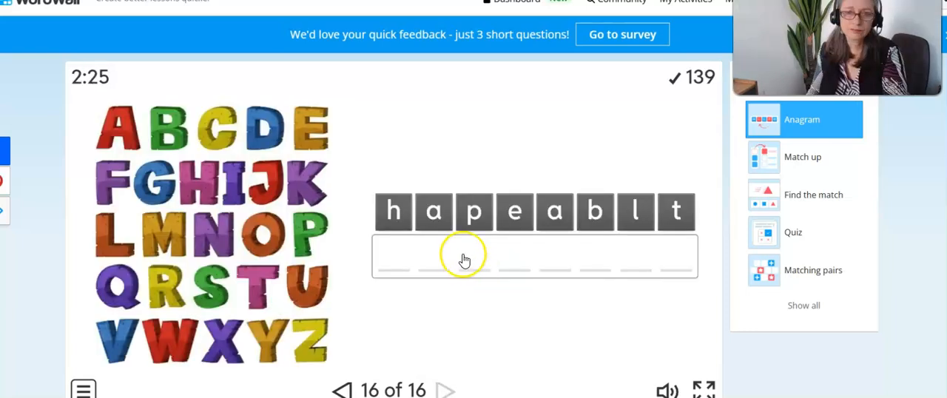
Step: Spell "alphabet" from the scrambled letters to complete the sixteenth and last anagram
left_click(432, 214)
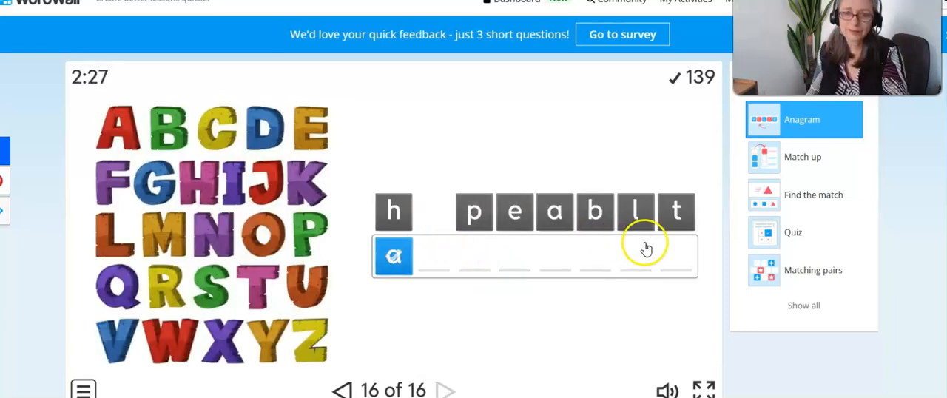
left_click(644, 223)
left_click(474, 211)
left_click(394, 211)
left_click(556, 218)
left_click(595, 212)
left_click(522, 209)
left_click(673, 212)
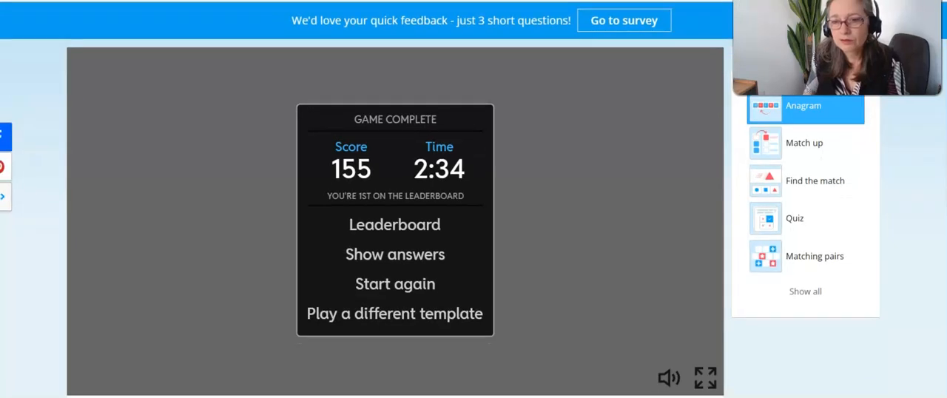
Step: Publish the anagram with the subject tags English and ESL, and copy its resource link
scroll(532, 344, "down", 3)
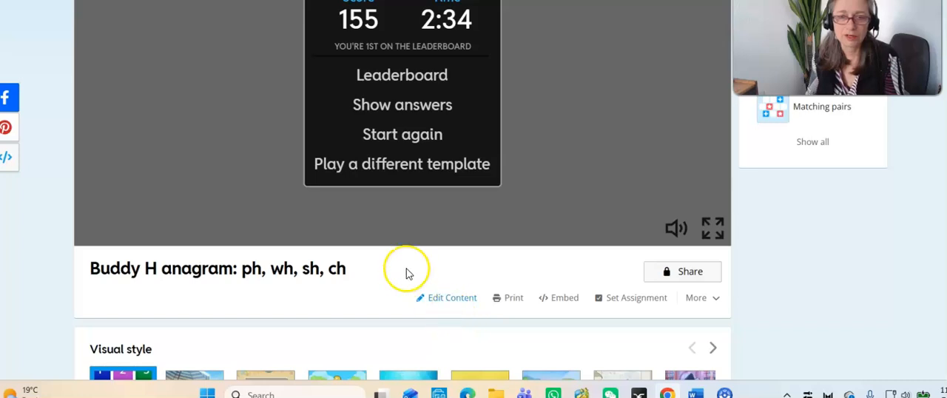
left_click(690, 273)
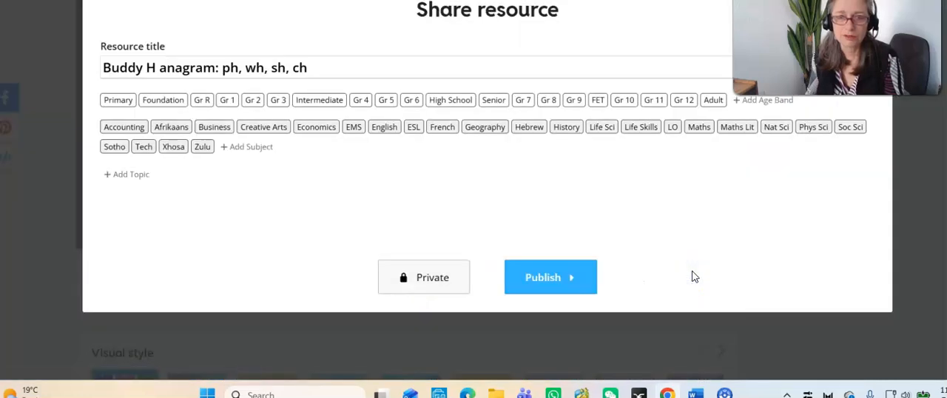
left_click(386, 129)
left_click(407, 127)
left_click(564, 282)
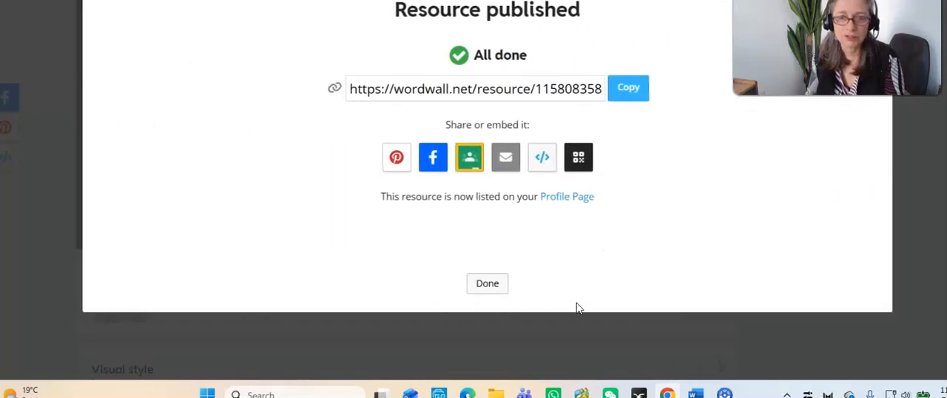
left_click(630, 89)
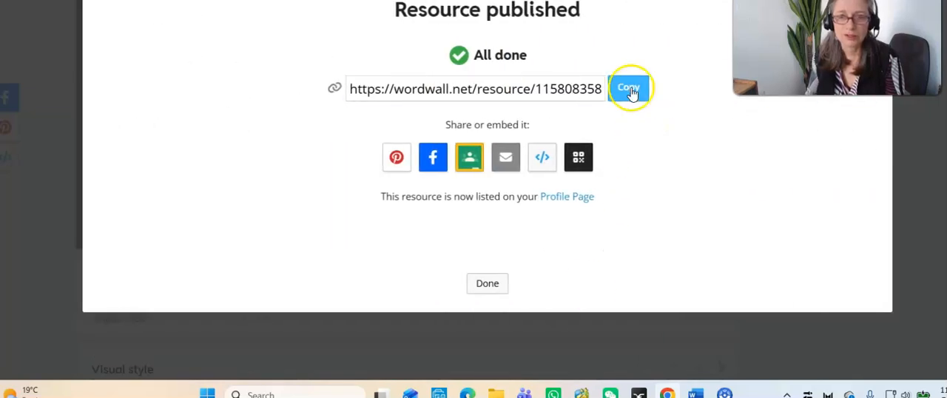
Step: Paste the copied Wordwall link on a new line under Games in the Word document, with the note "(my anagram)"
left_click(695, 392)
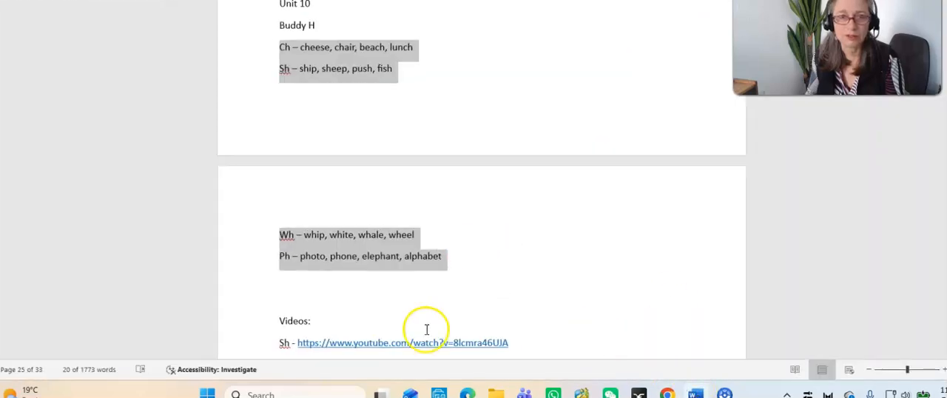
scroll(480, 185, "down", 5)
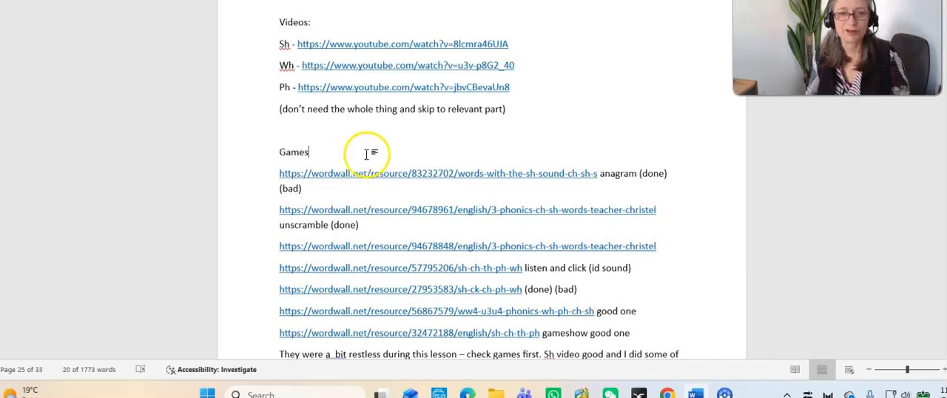
left_click(444, 152)
key("Return")
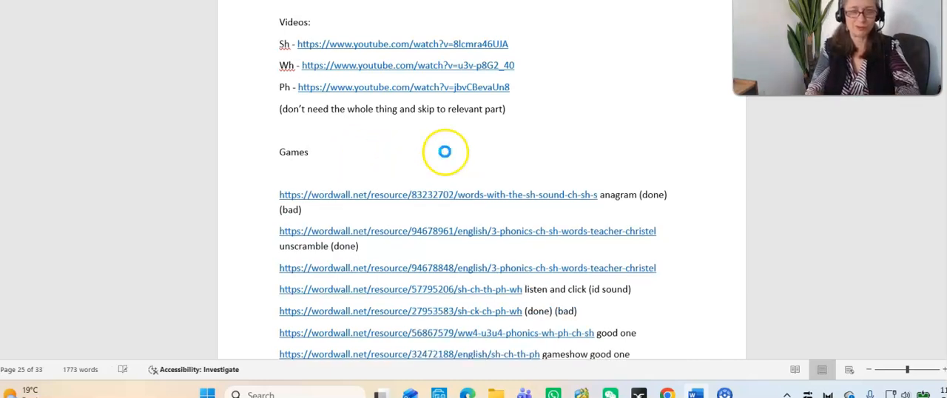
type("https://wordwall.net/resource/115808258")
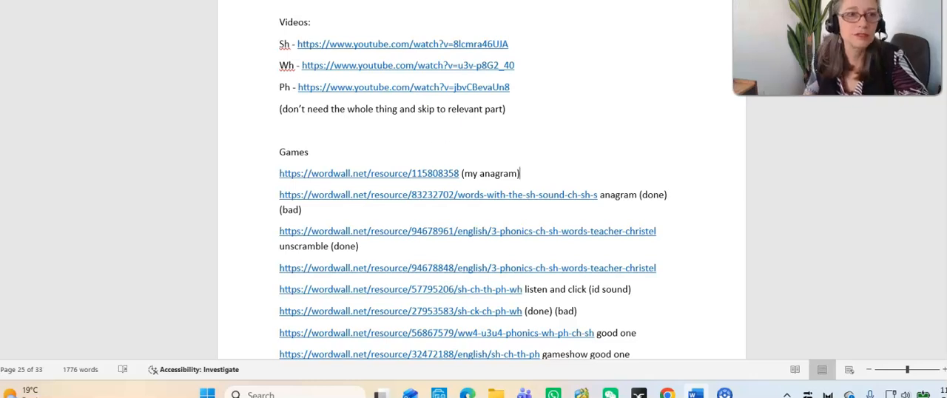
Step: Return to Wordwall and close the sharing dialog to get back to the activity's template choices
key("alt+Tab")
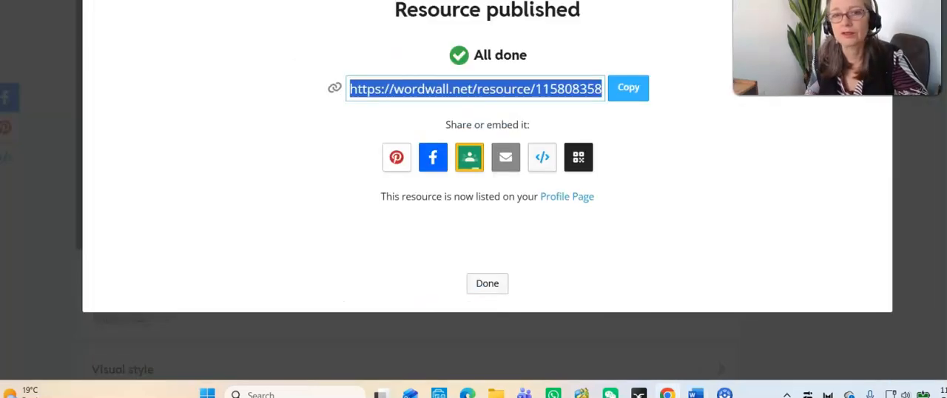
left_click(873, 11)
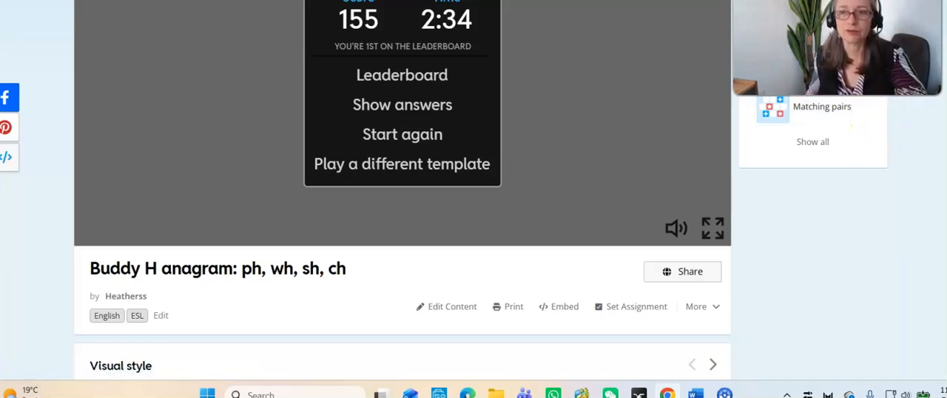
scroll(473, 199, "up", 1)
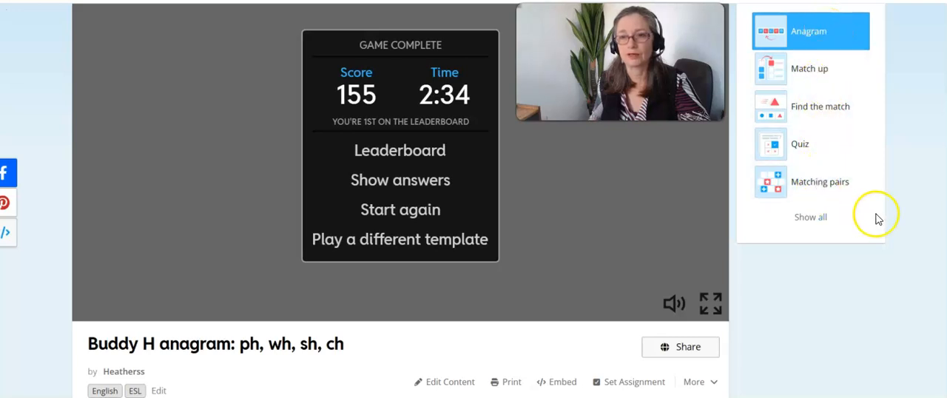
Step: Preview the Buddy H anagram as a started Quiz, and look through the list of existing activities
left_click(811, 152)
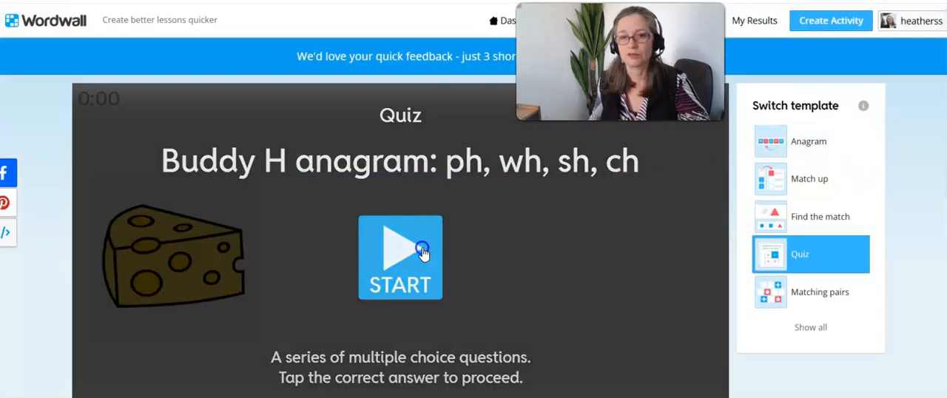
left_click(423, 251)
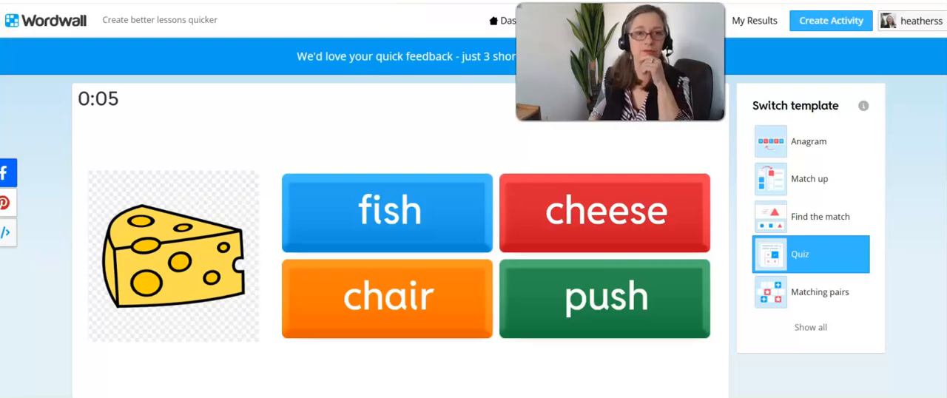
left_click(409, 1)
scroll(943, 274, "down", 20)
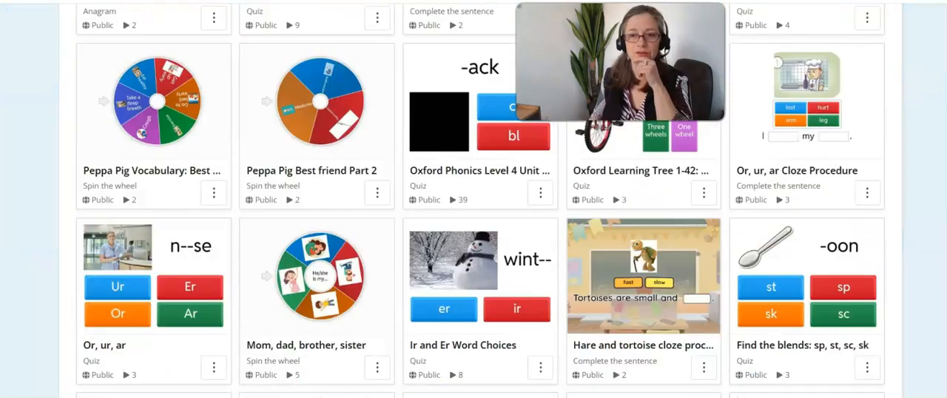
scroll(943, 274, "down", 3)
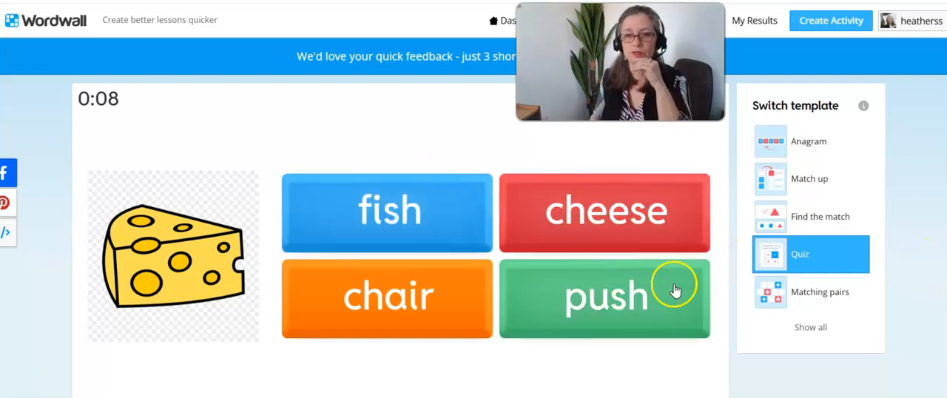
Step: Preview the anagram in the Find the match template and match the camera picture with the word "photo"
left_click(820, 217)
left_click(427, 284)
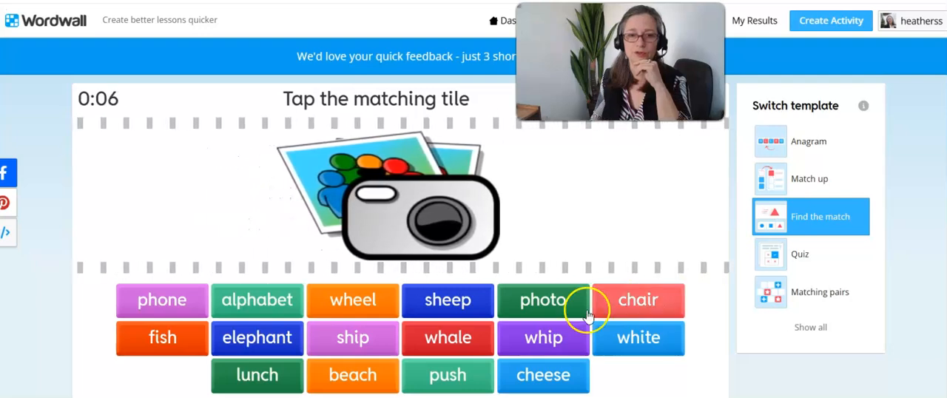
left_click(541, 302)
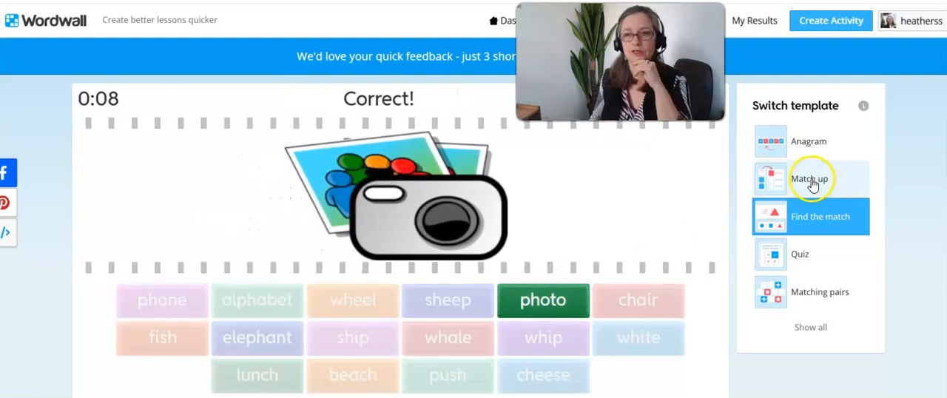
Step: Preview the anagram in the Match up template and place the word "chair" beside the chair picture
left_click(810, 181)
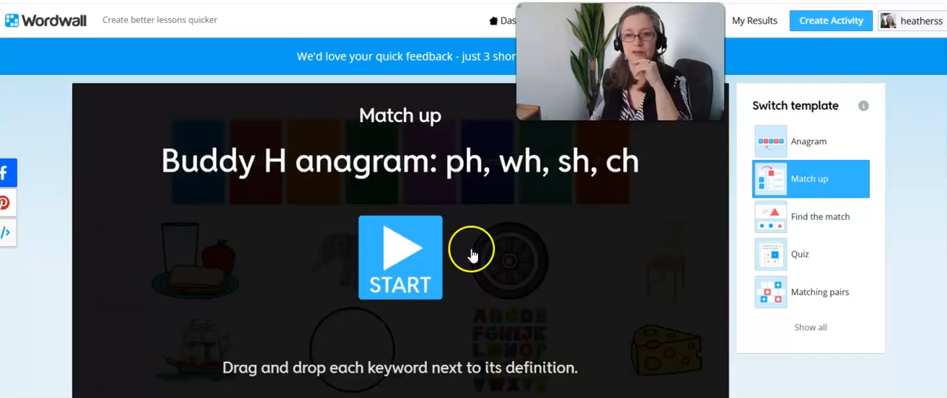
left_click(392, 260)
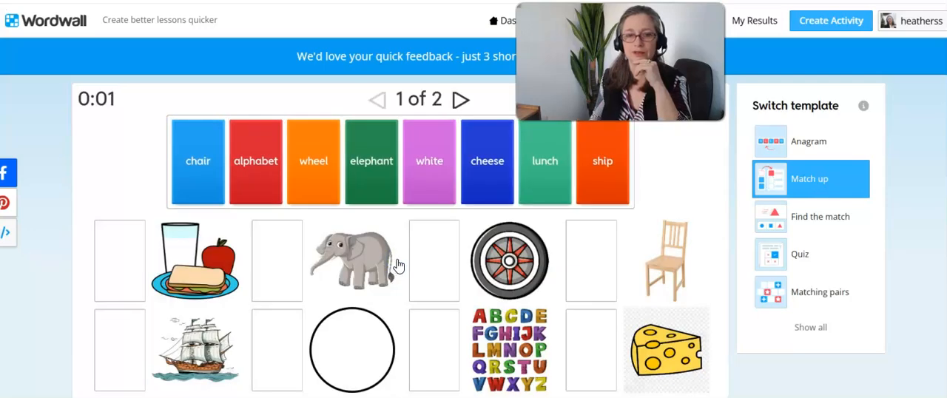
left_click_drag(195, 171, 592, 267)
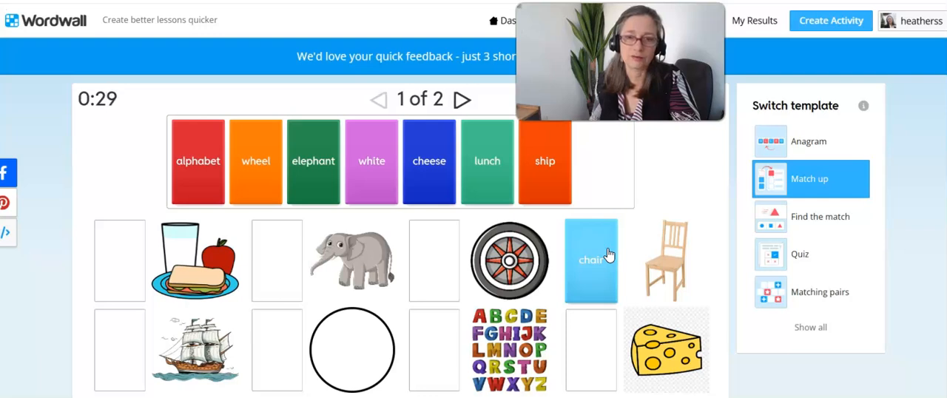
left_click_drag(606, 254, 630, 248)
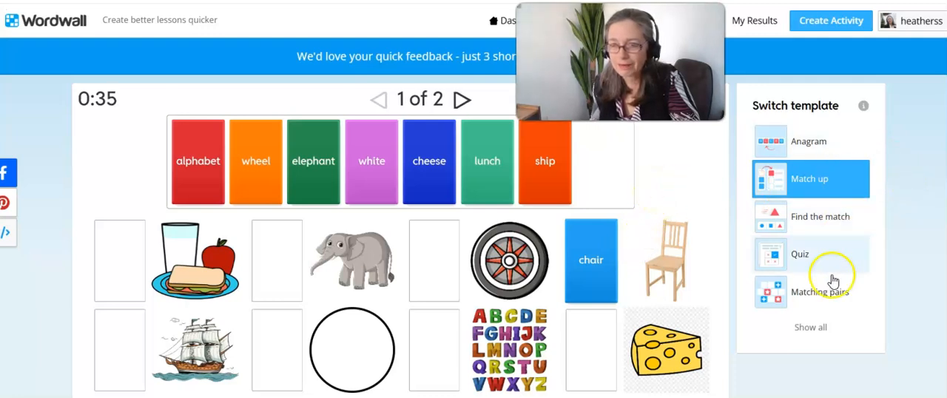
Step: Preview the anagram in the Matching pairs template and turn over tiles 1 and 2
left_click(821, 300)
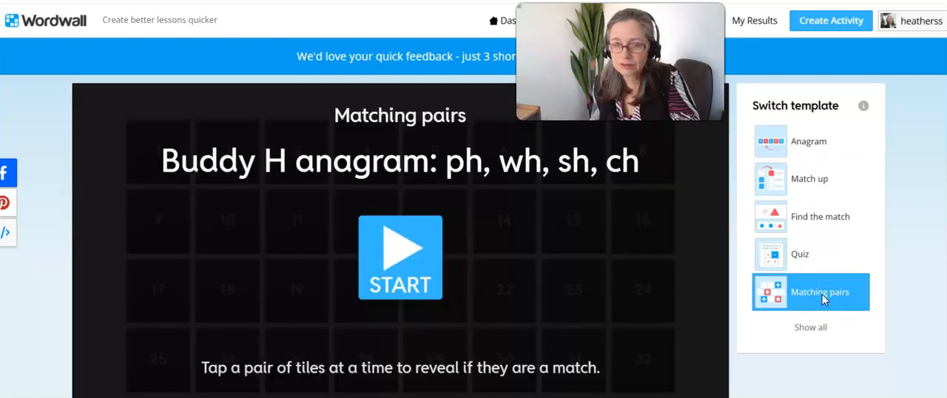
left_click(411, 250)
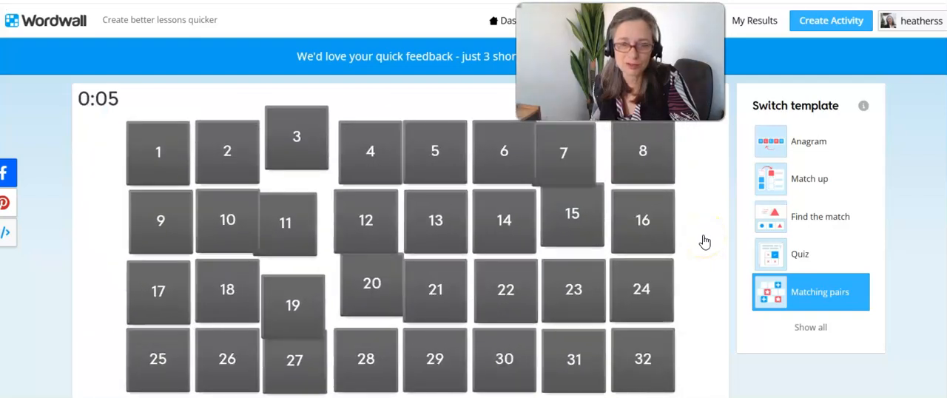
left_click(164, 164)
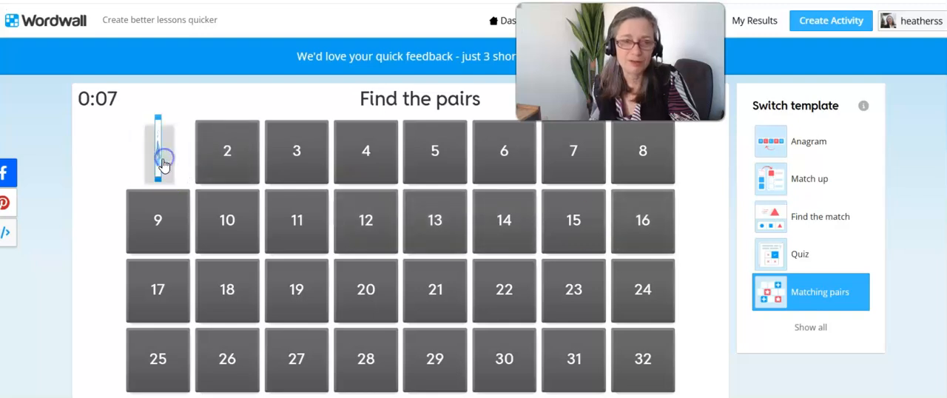
left_click(200, 178)
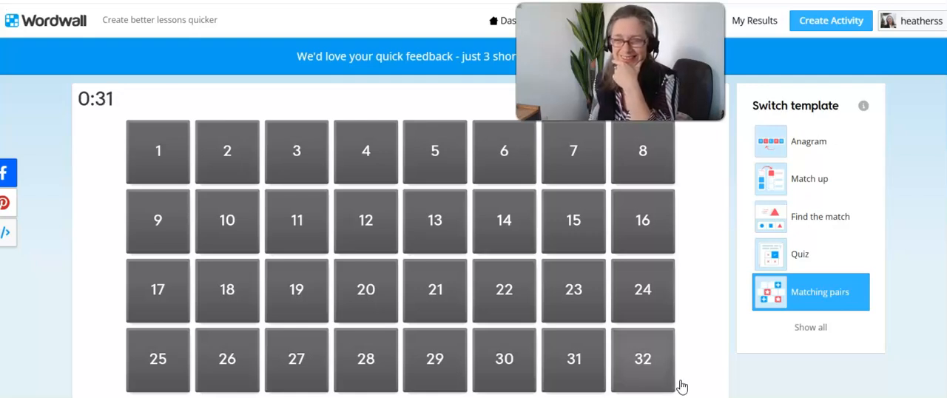
Step: Open the existing Buddy H Sounds quiz from the activity list in a new tab and answer "--eese" with "ch"
left_click(701, 325)
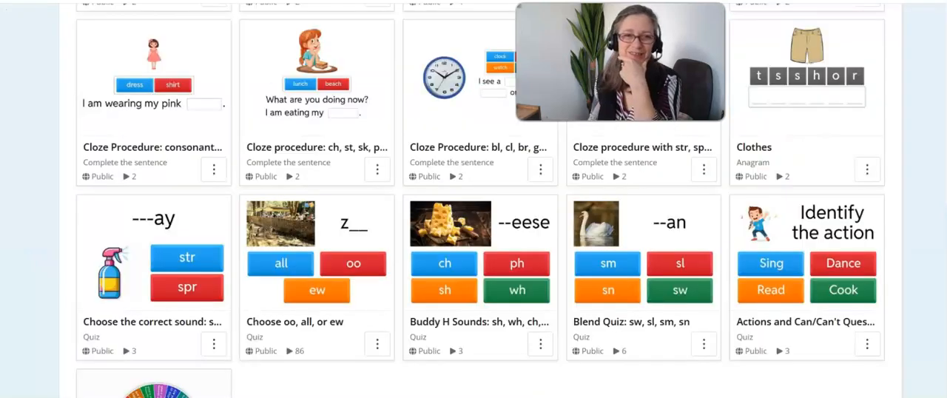
right_click(451, 324)
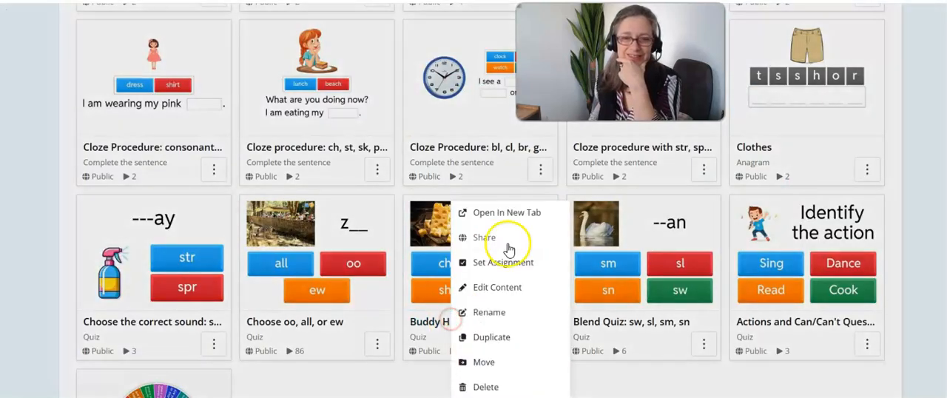
left_click(530, 213)
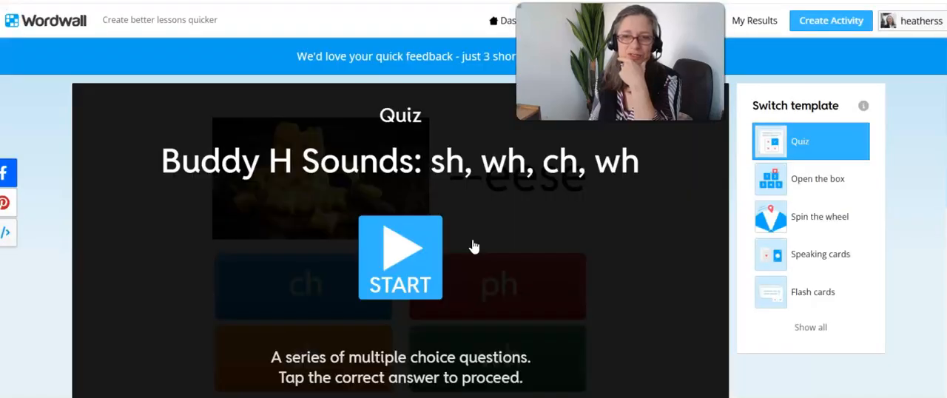
left_click(407, 260)
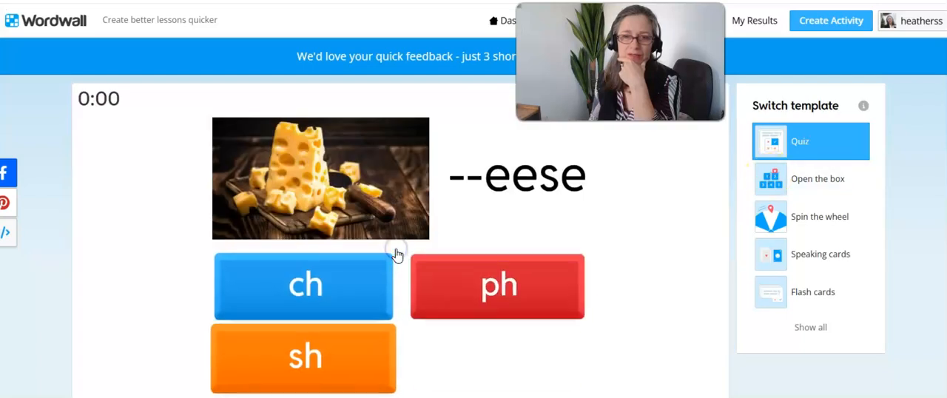
left_click(372, 311)
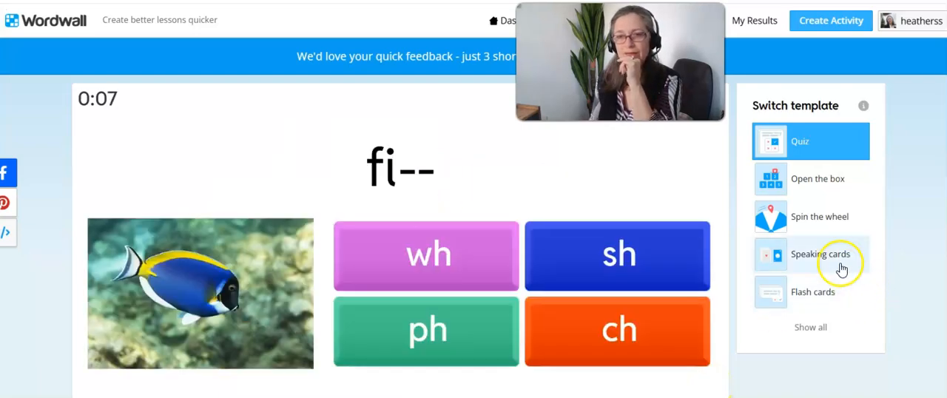
Step: Preview the Buddy H Sounds quiz as Spin the wheel and as Open the box, opening box 16
left_click(830, 225)
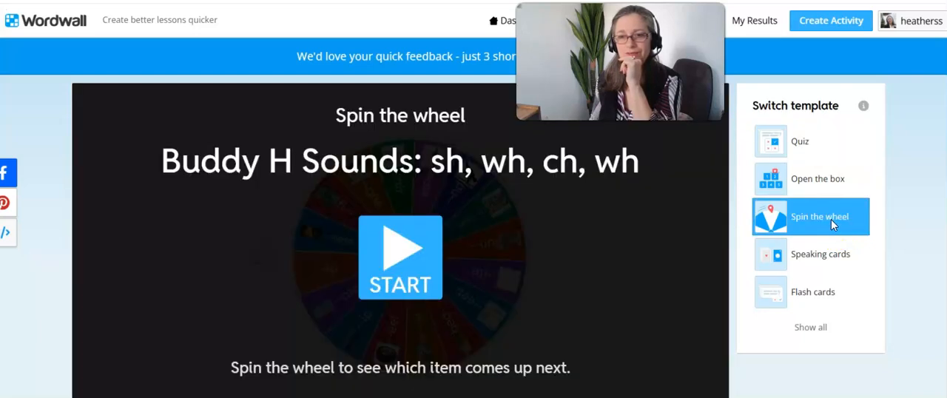
left_click(381, 229)
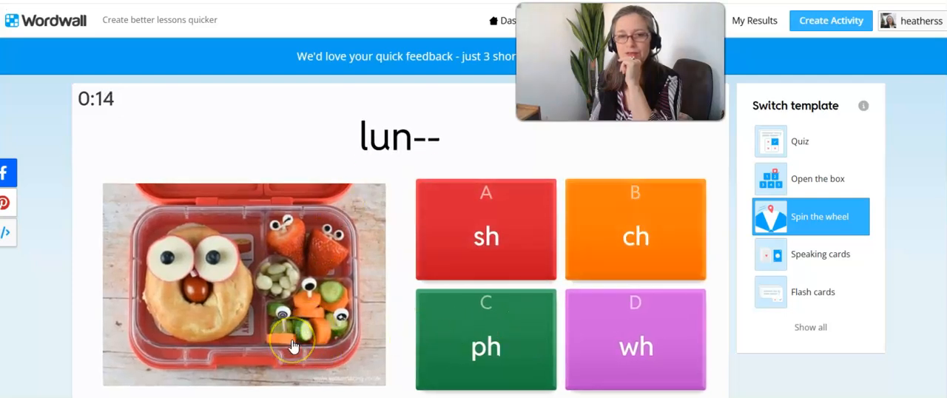
left_click(812, 185)
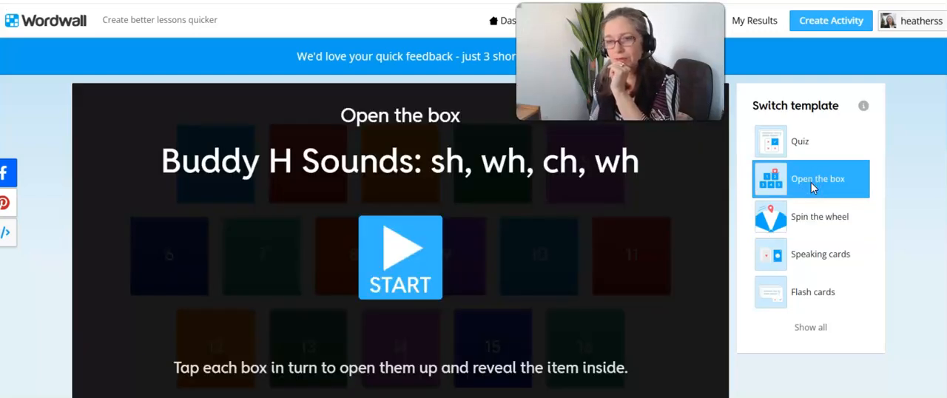
left_click(396, 231)
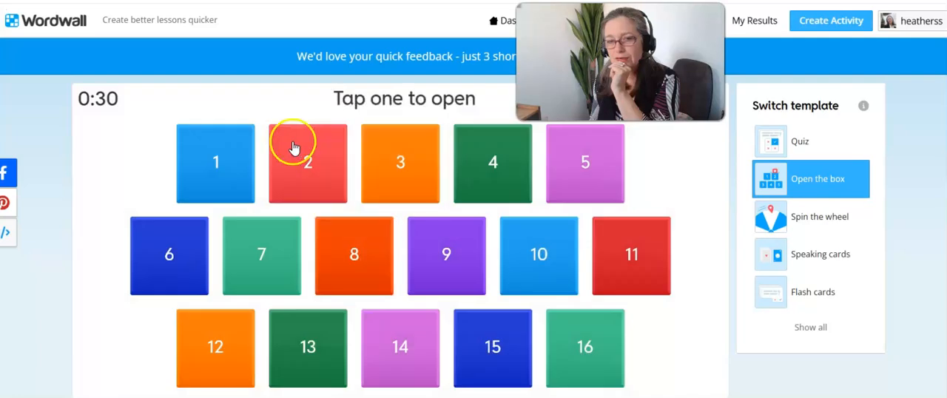
left_click(614, 360)
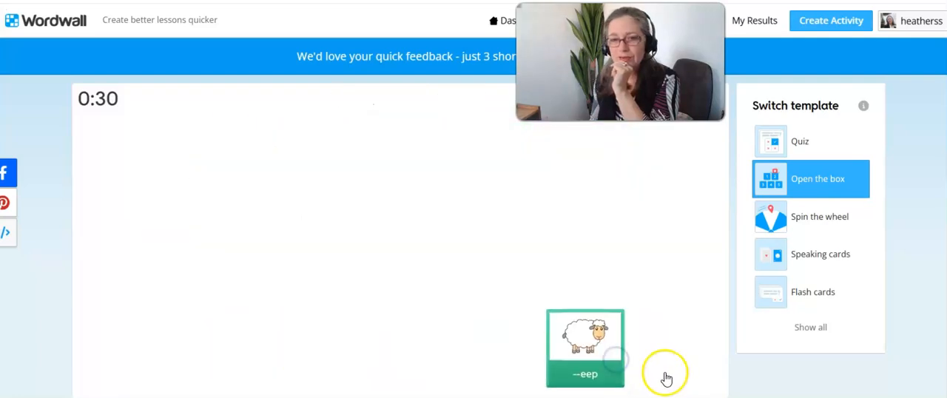